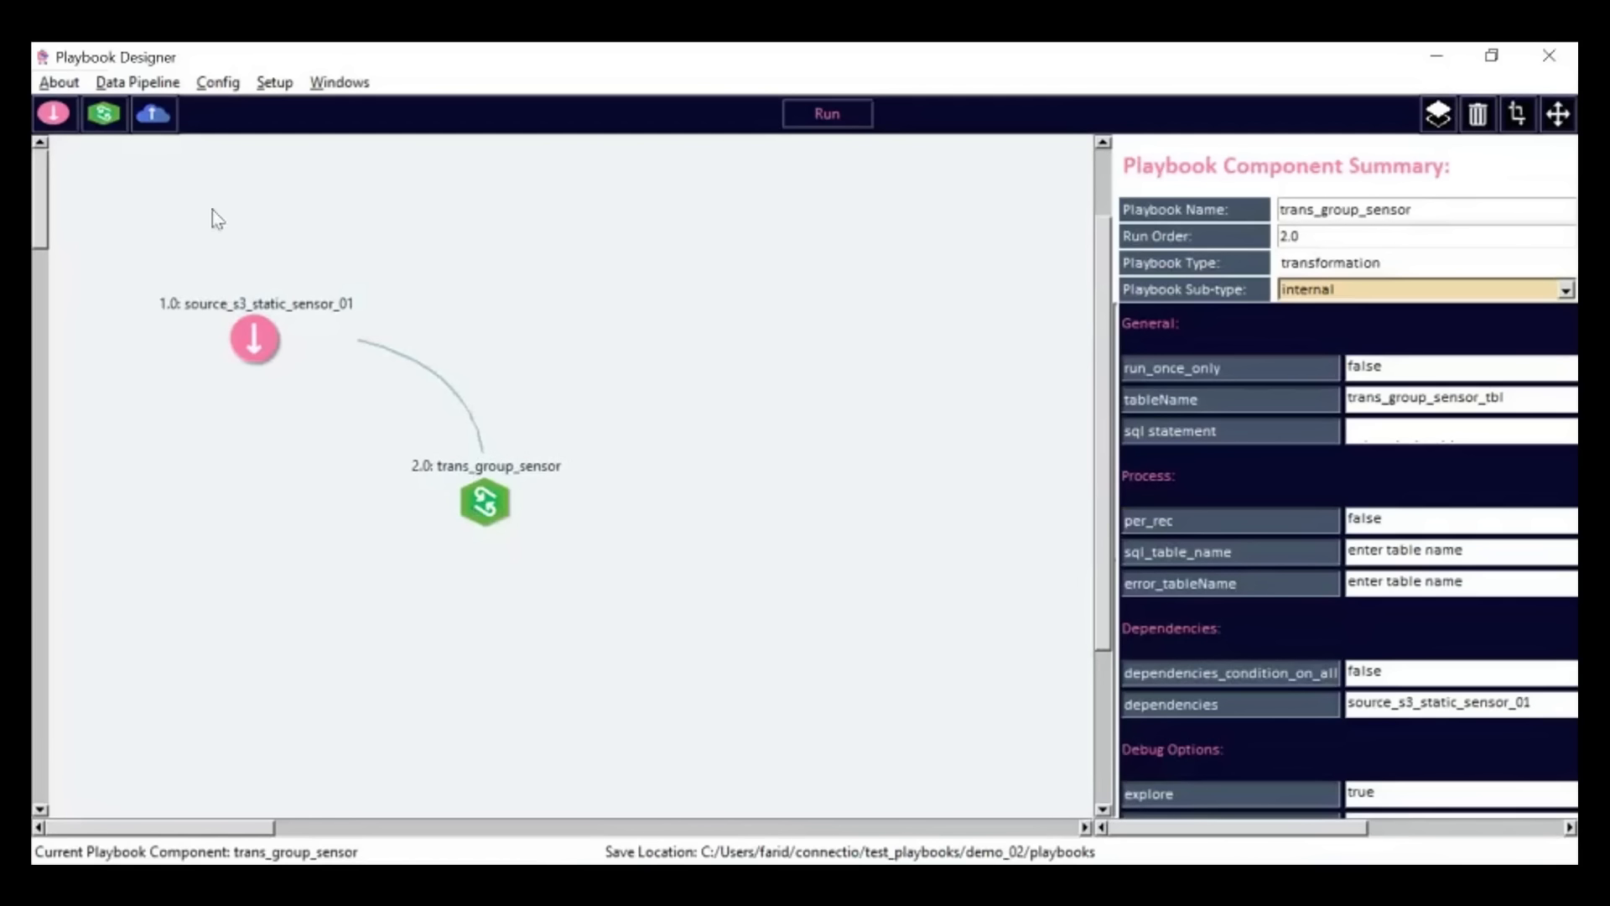
# - Add a sink component below and to the right of trans_group_sensor and name it sink_local_group_sensor
pyautogui.click(153, 116)
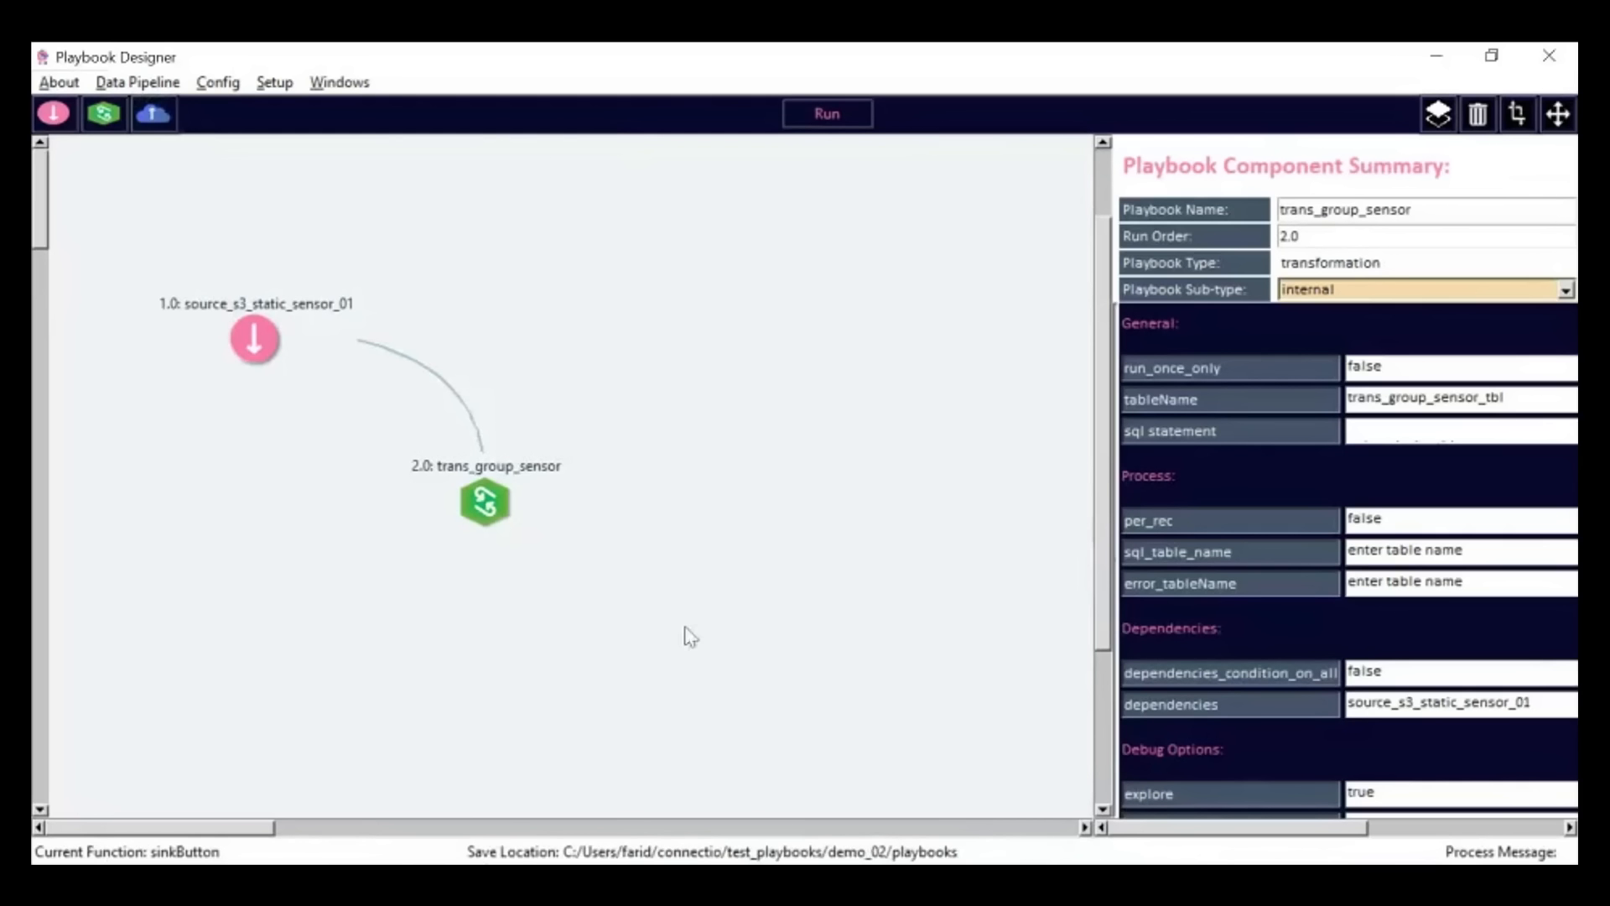
pyautogui.click(782, 619)
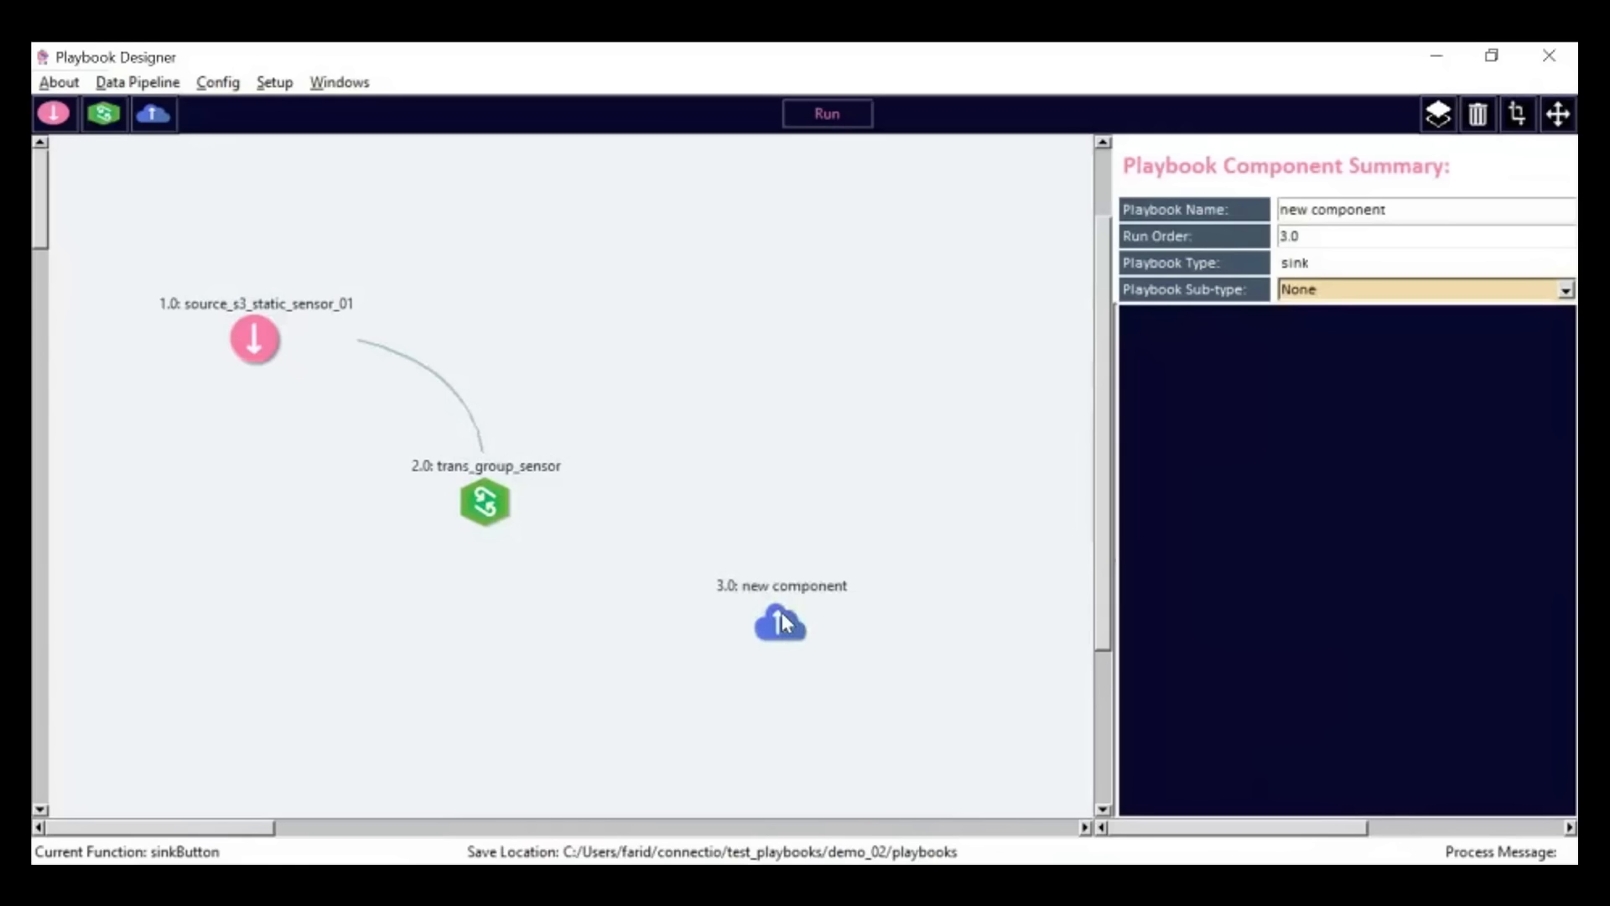
pyautogui.click(1413, 214)
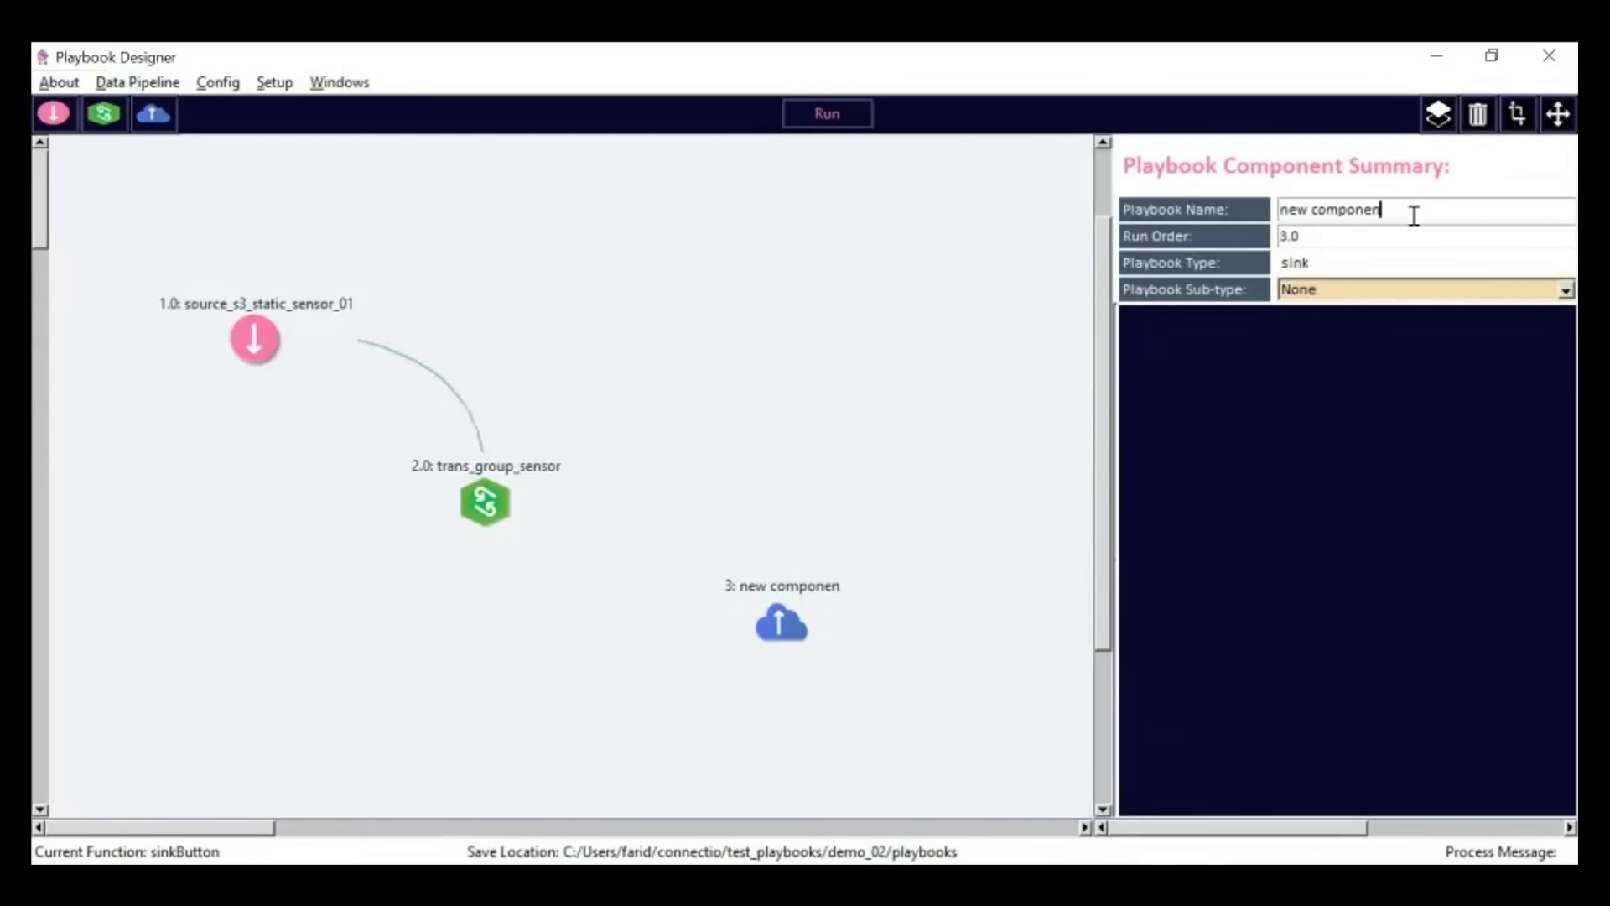
pyautogui.press('BackSpace')
pyautogui.press('BackSpace')
pyautogui.press('BackSpace')
pyautogui.press('BackSpace')
pyautogui.press('BackSpace')
pyautogui.press('BackSpace')
pyautogui.press('BackSpace')
pyautogui.press('BackSpace')
pyautogui.press('BackSpace')
pyautogui.press('BackSpace')
pyautogui.press('BackSpace')
pyautogui.press('BackSpace')
pyautogui.press('BackSpace')
pyautogui.write('si')
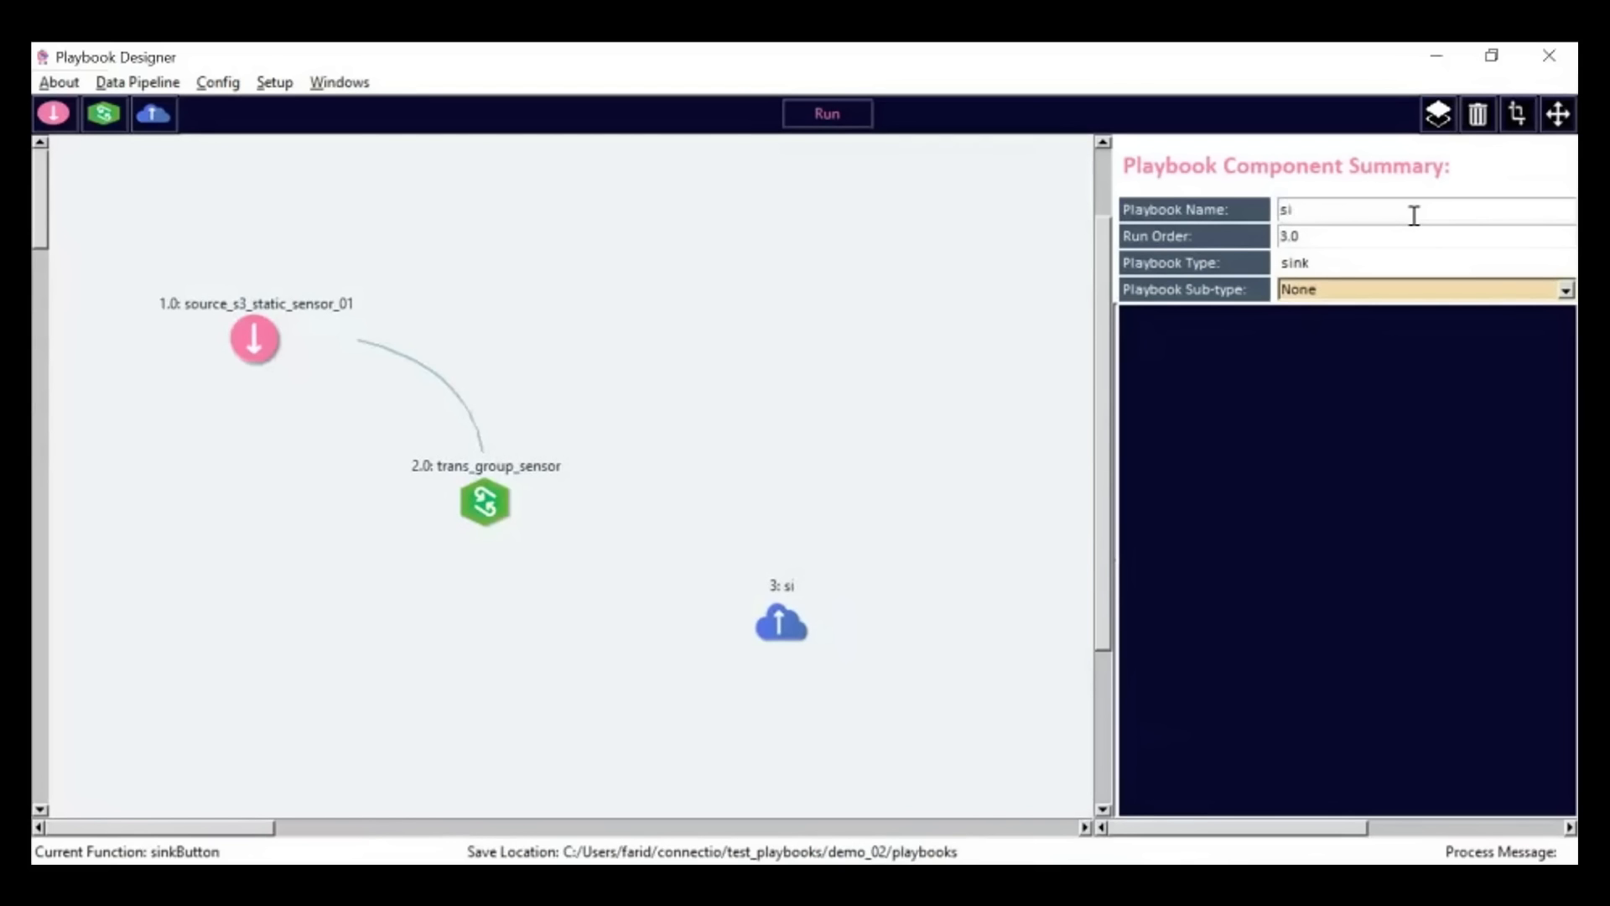
pyautogui.write('nk_local_')
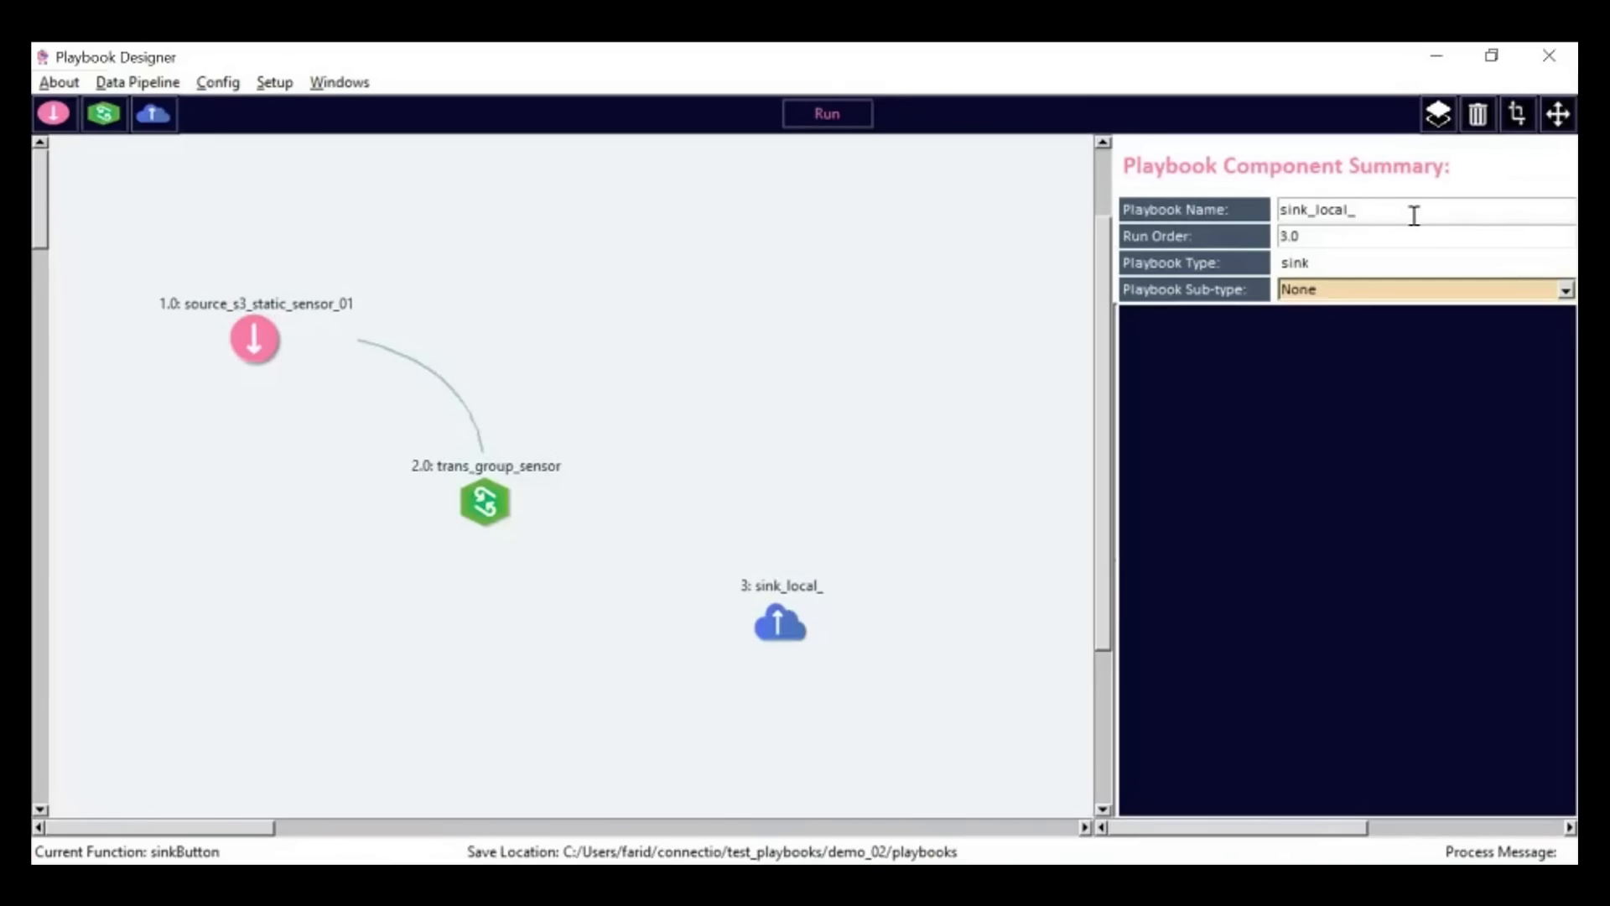
pyautogui.write('group_sensor')
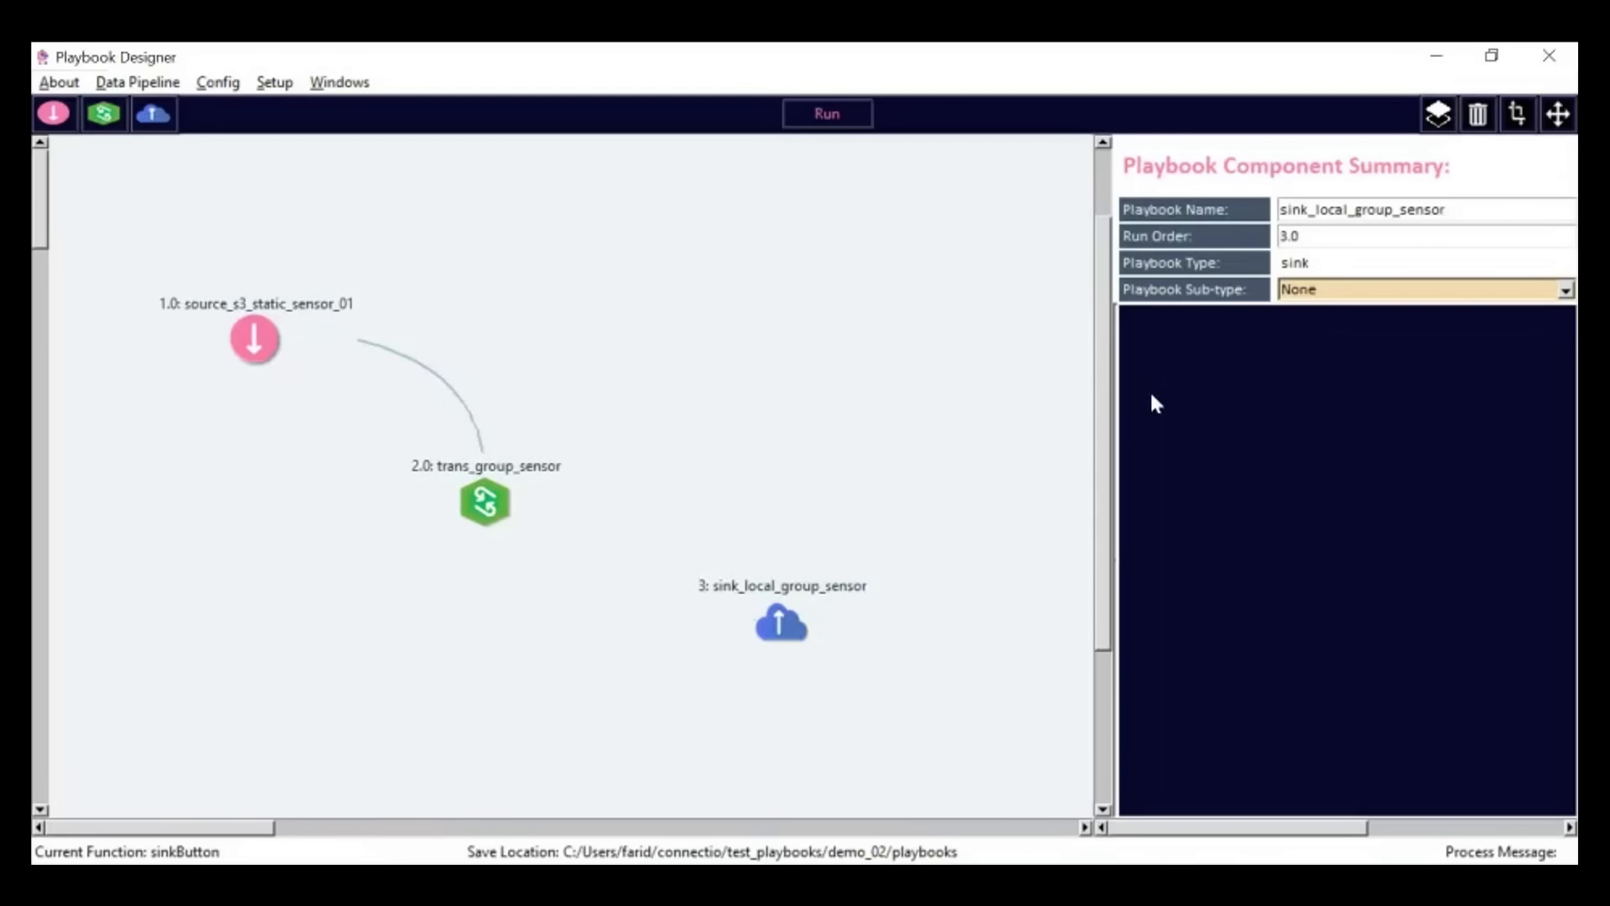
# - Set the playbook sub-type of sink_local_group_sensor to local-csv
pyautogui.click(1571, 294)
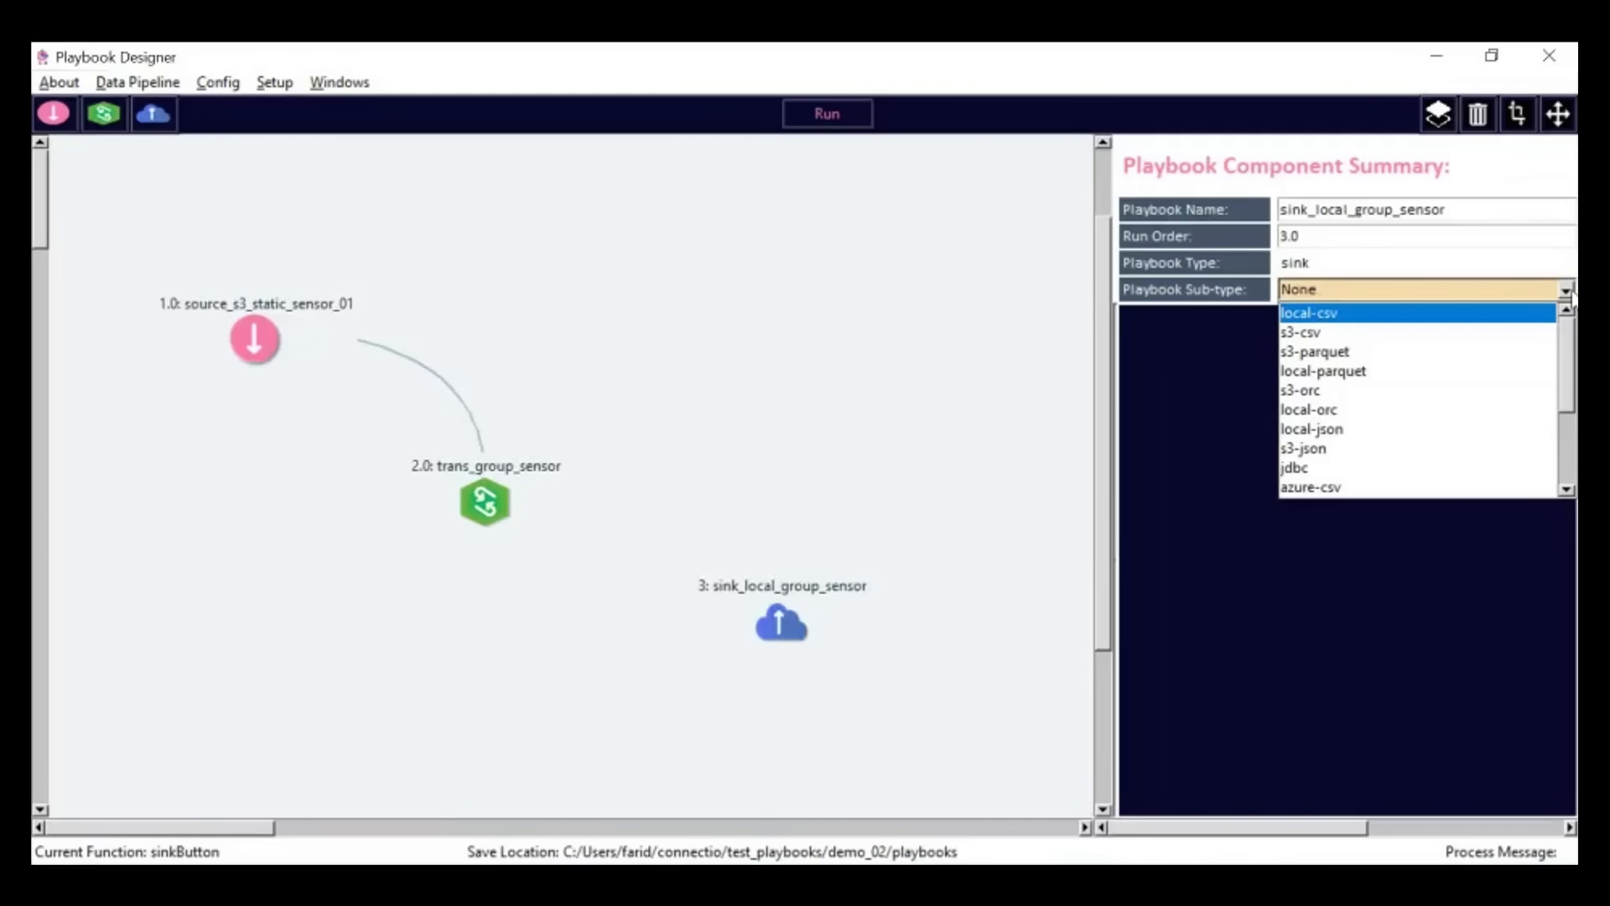
pyautogui.moveTo(1572, 345)
pyautogui.mouseDown()
pyautogui.moveTo(1572, 444)
pyautogui.moveTo(1567, 355)
pyautogui.mouseUp()
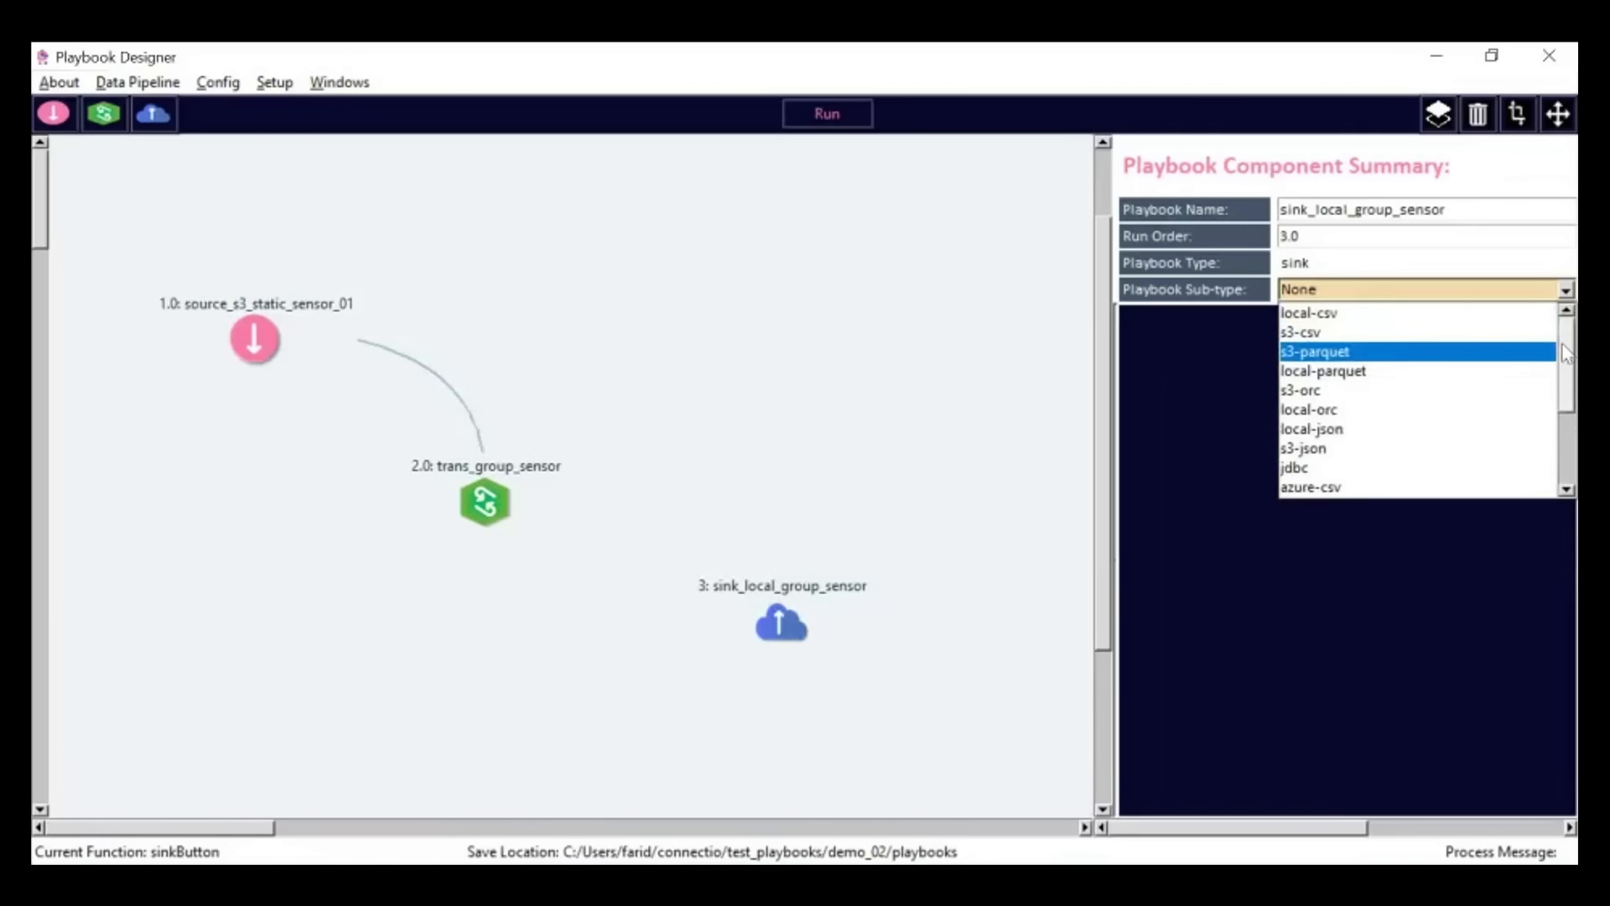
pyautogui.click(1481, 313)
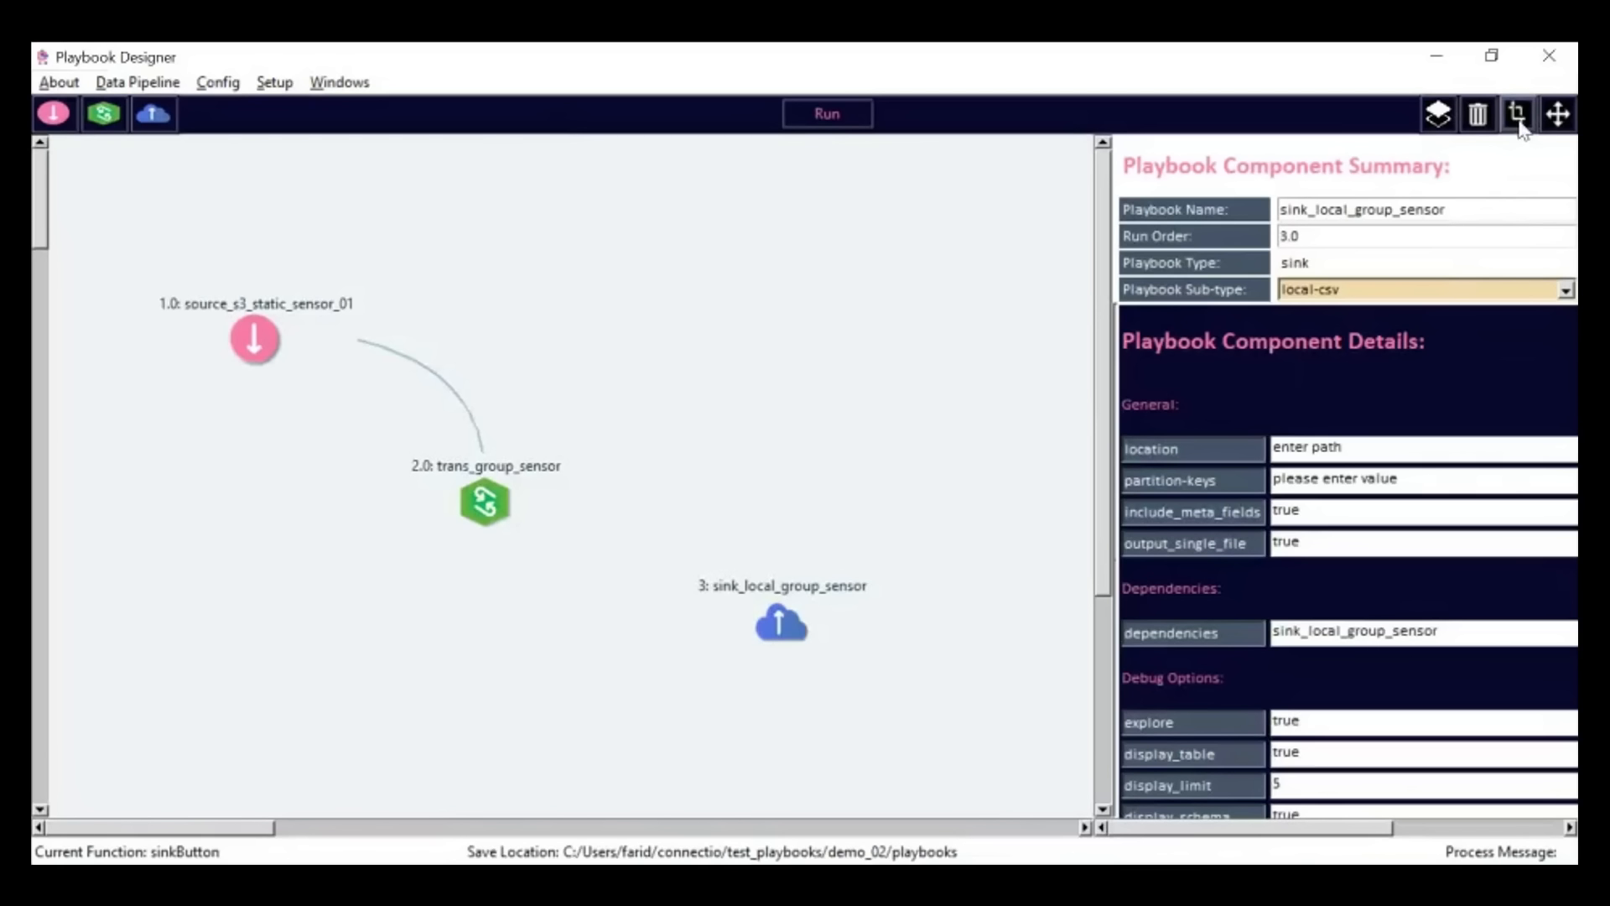
# - Connect sink_local_group_sensor to trans_group_sensor as its dependency and review the sink's component details
pyautogui.click(765, 636)
pyautogui.click(496, 501)
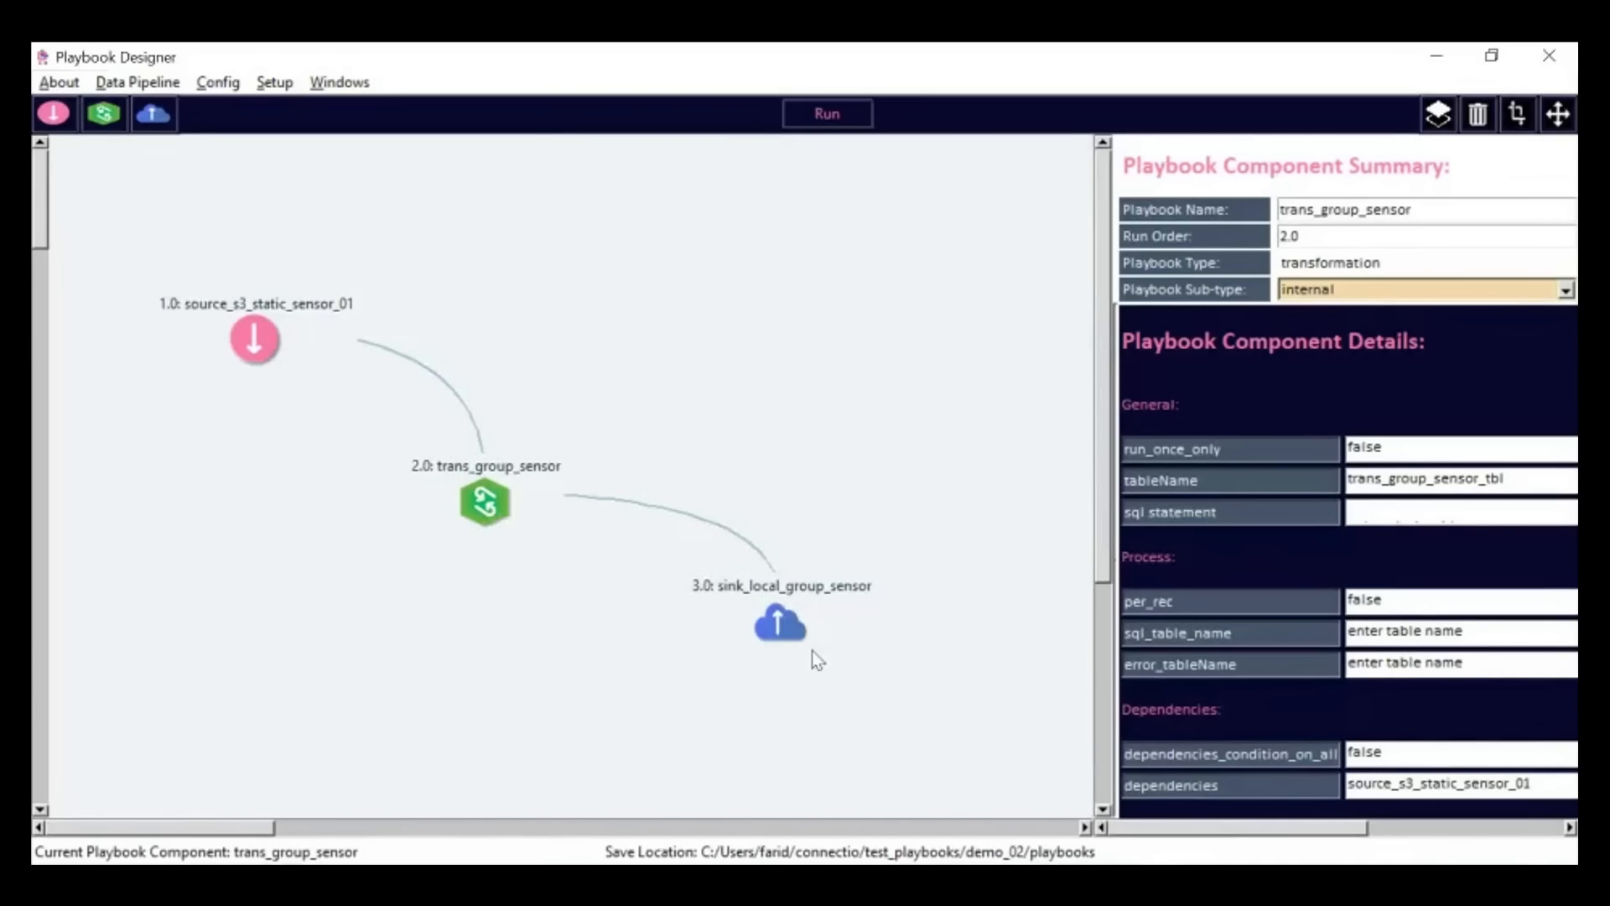
pyautogui.click(778, 627)
pyautogui.moveTo(1104, 470); pyautogui.dragTo(1327, 558)
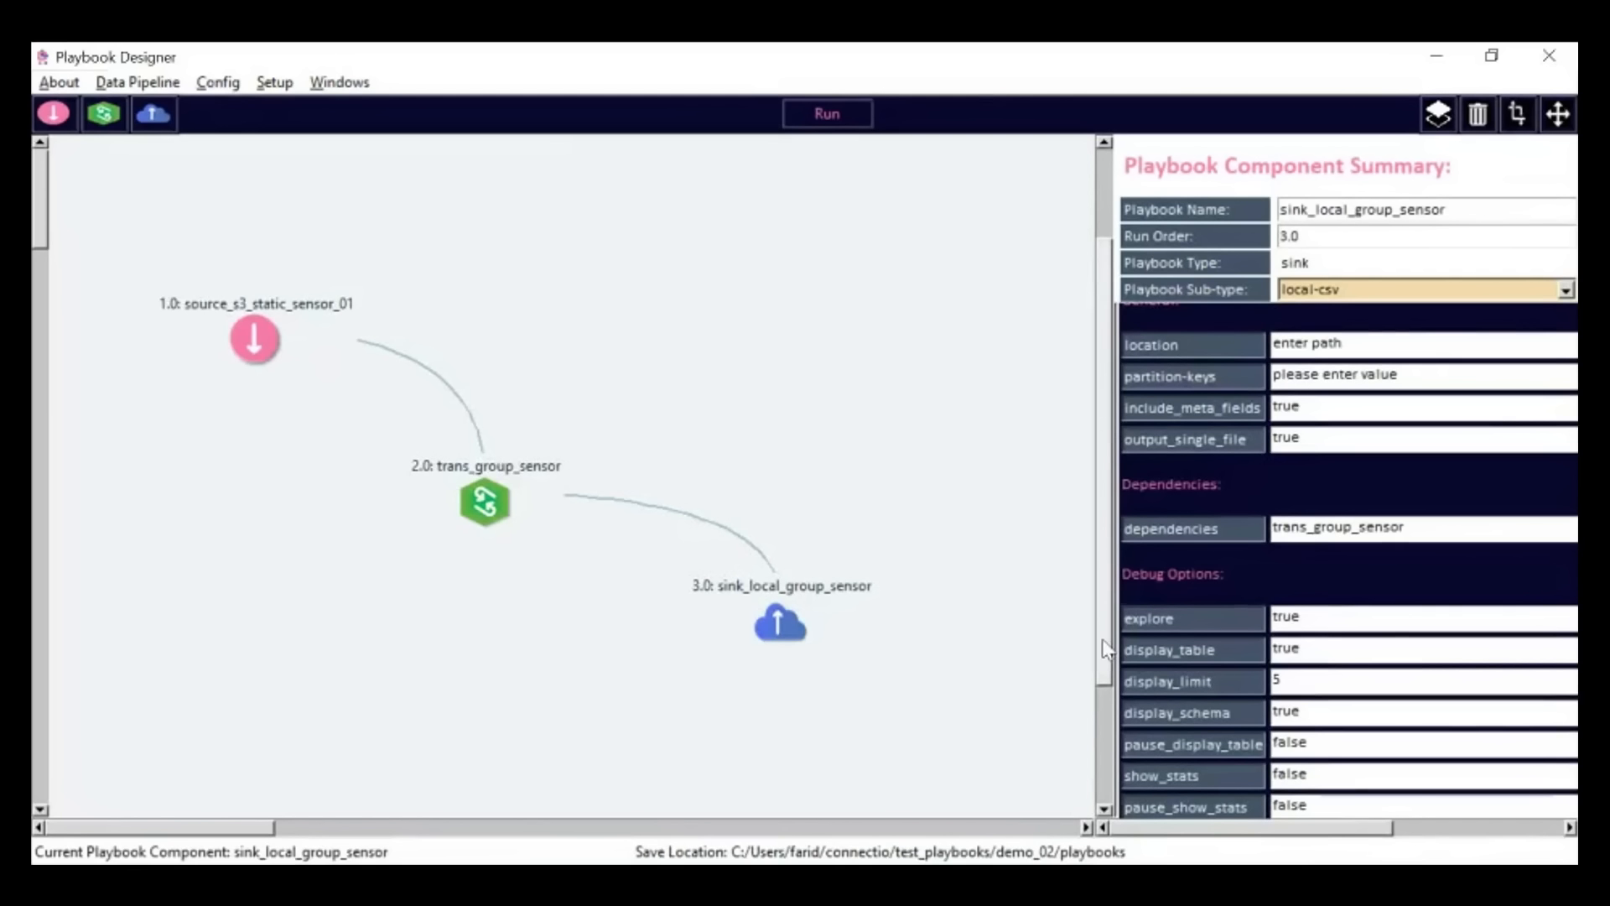
pyautogui.moveTo(1103, 648); pyautogui.dragTo(1104, 475)
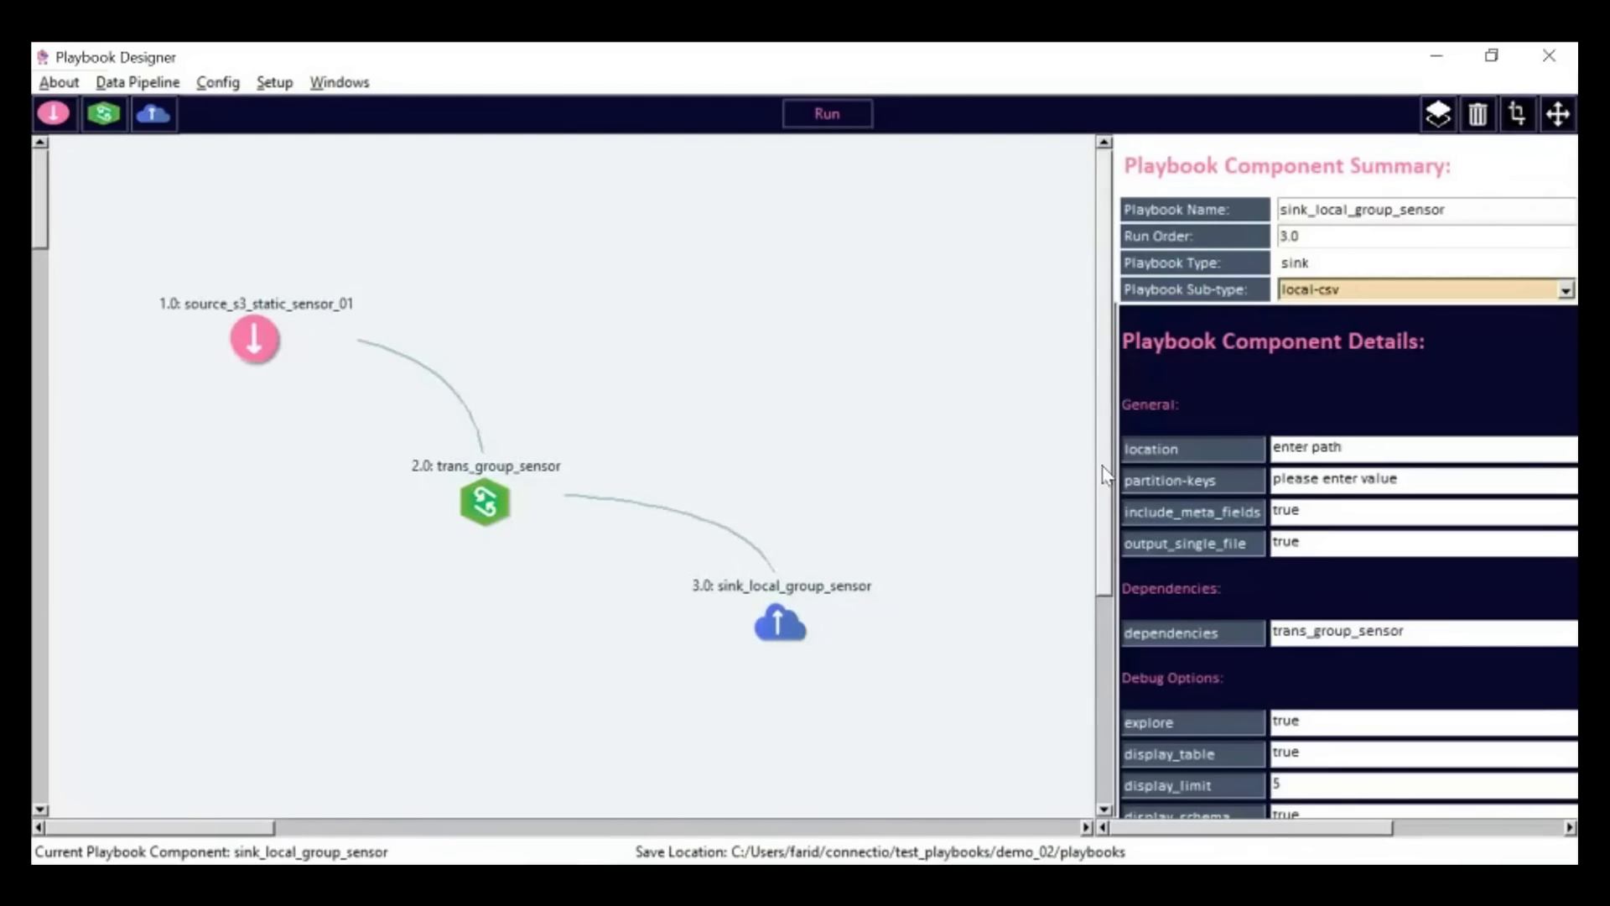
# - Clear the placeholder text from the sink's location value
pyautogui.click(1373, 450)
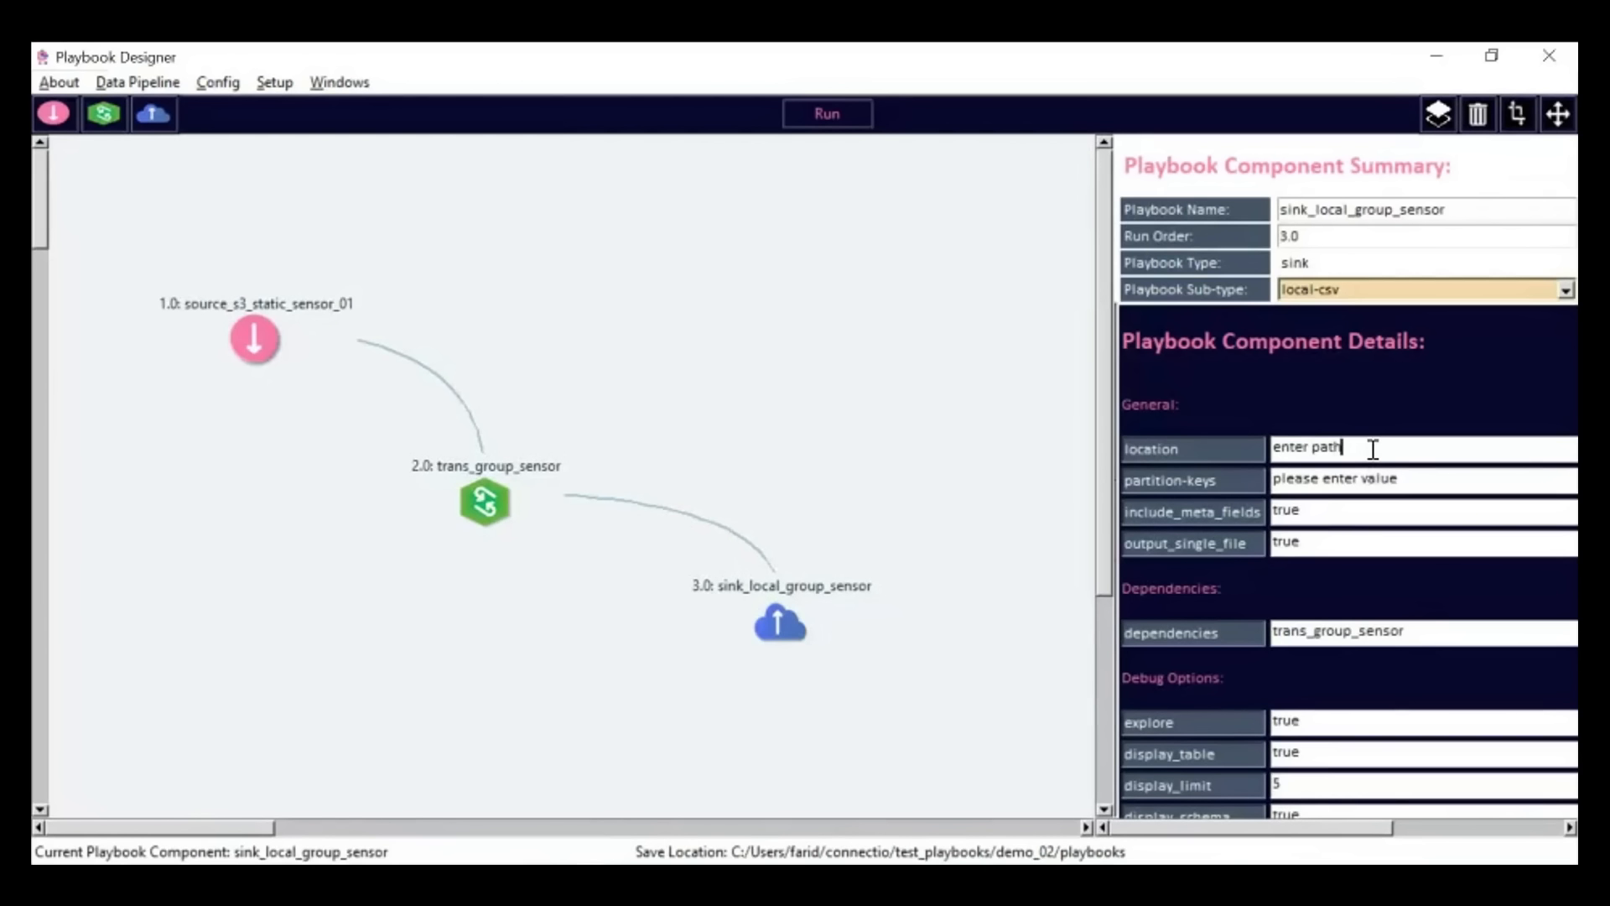
pyautogui.press('BackSpace')
pyautogui.press('BackSpace')
pyautogui.press('BackSpace')
pyautogui.press('BackSpace')
pyautogui.press('BackSpace')
pyautogui.press('BackSpace')
pyautogui.press('BackSpace')
pyautogui.press('BackSpace')
pyautogui.press('BackSpace')
pyautogui.press('BackSpace')
pyautogui.hotkey('alt', 'Tab')
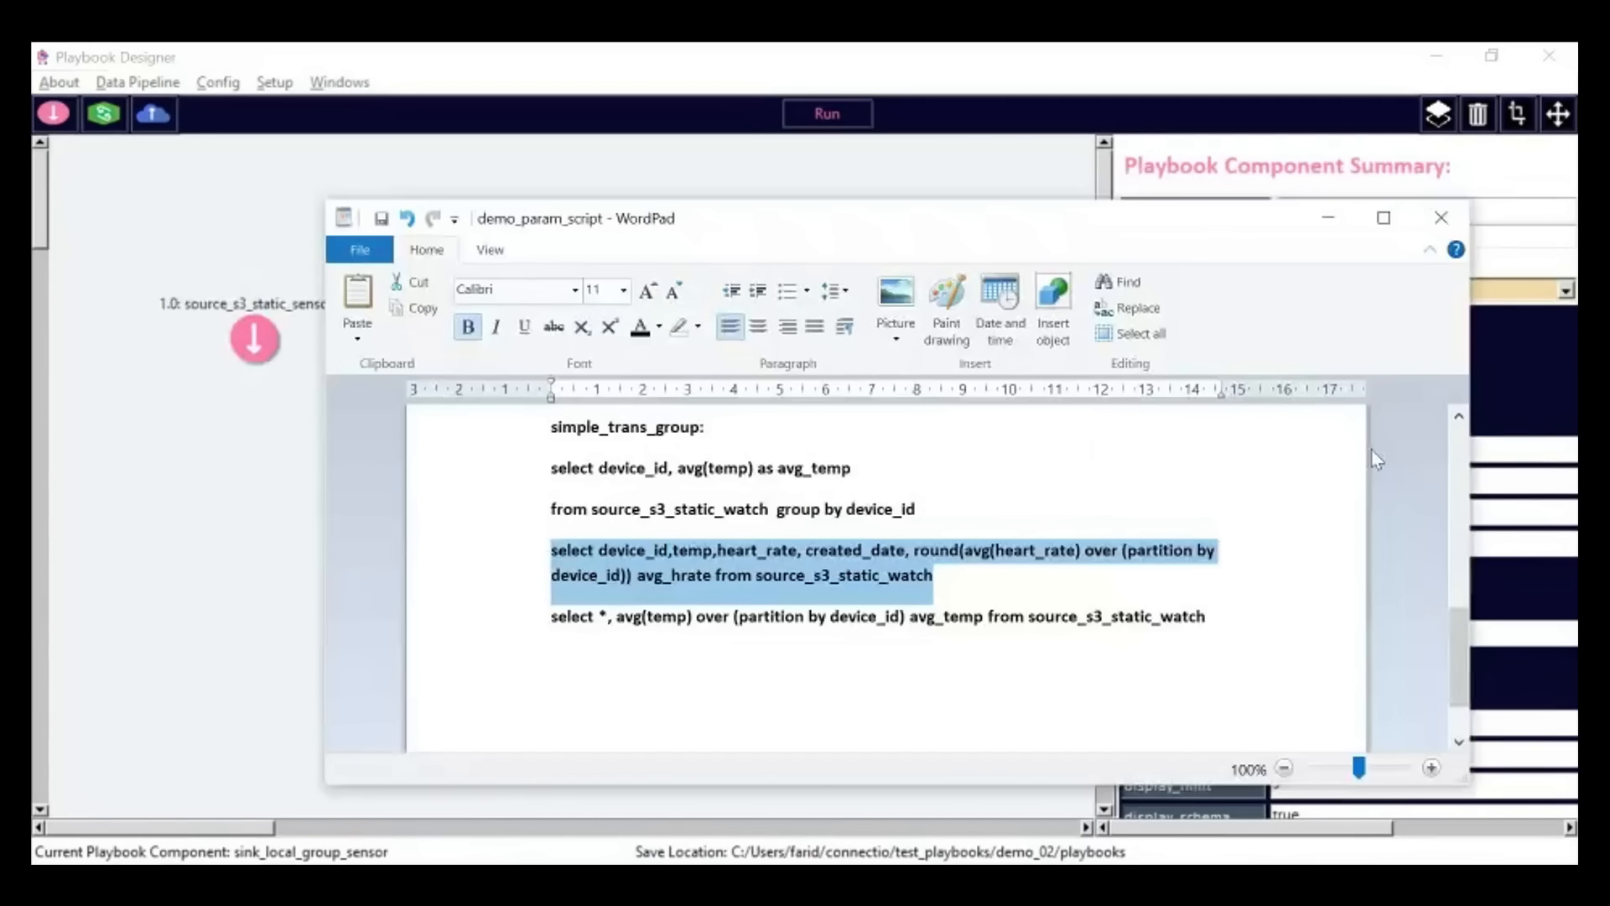
pyautogui.hotkey('alt', 'Tab')
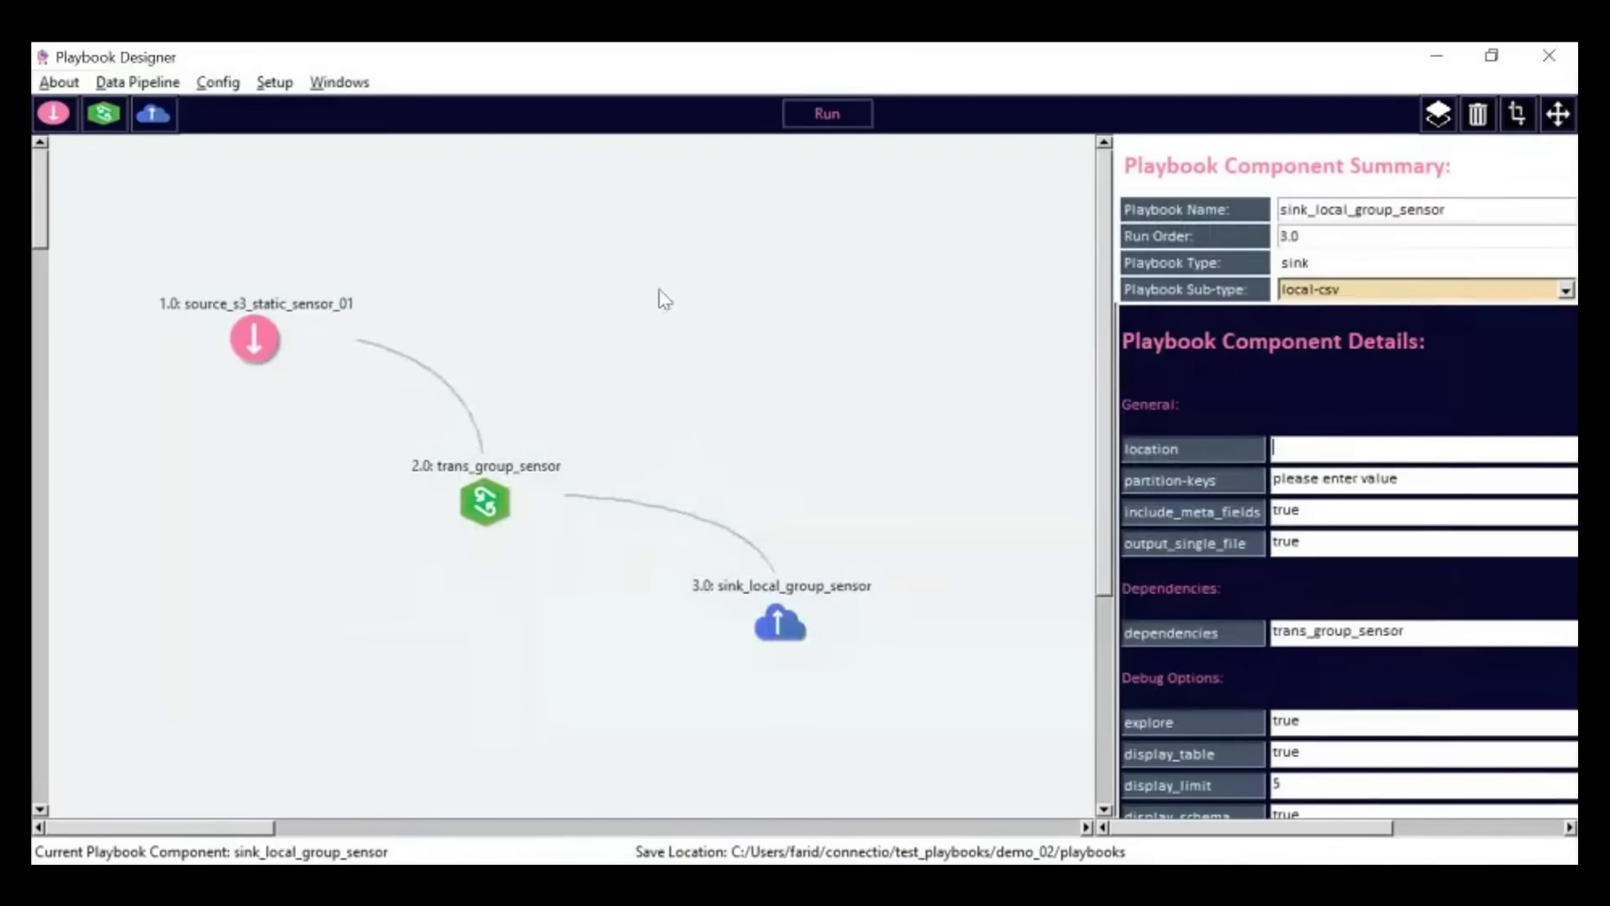
# - Copy the demo_02 folder path, without /playbooks, from the Pipeline Location in the project run parameters
pyautogui.click(147, 88)
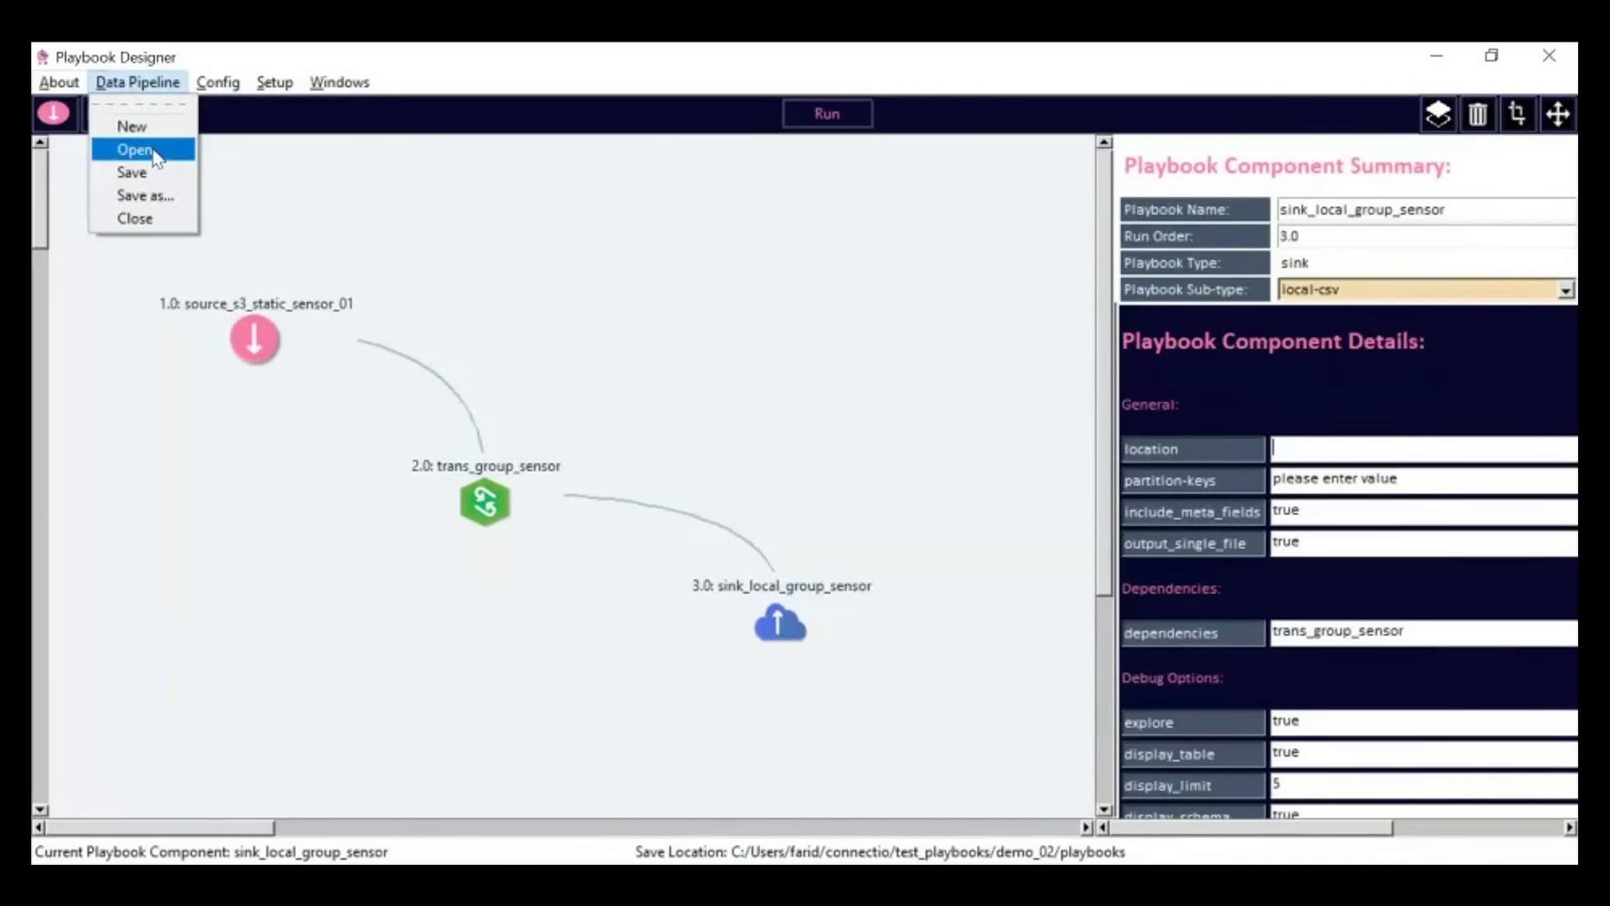
pyautogui.moveTo(236, 83)
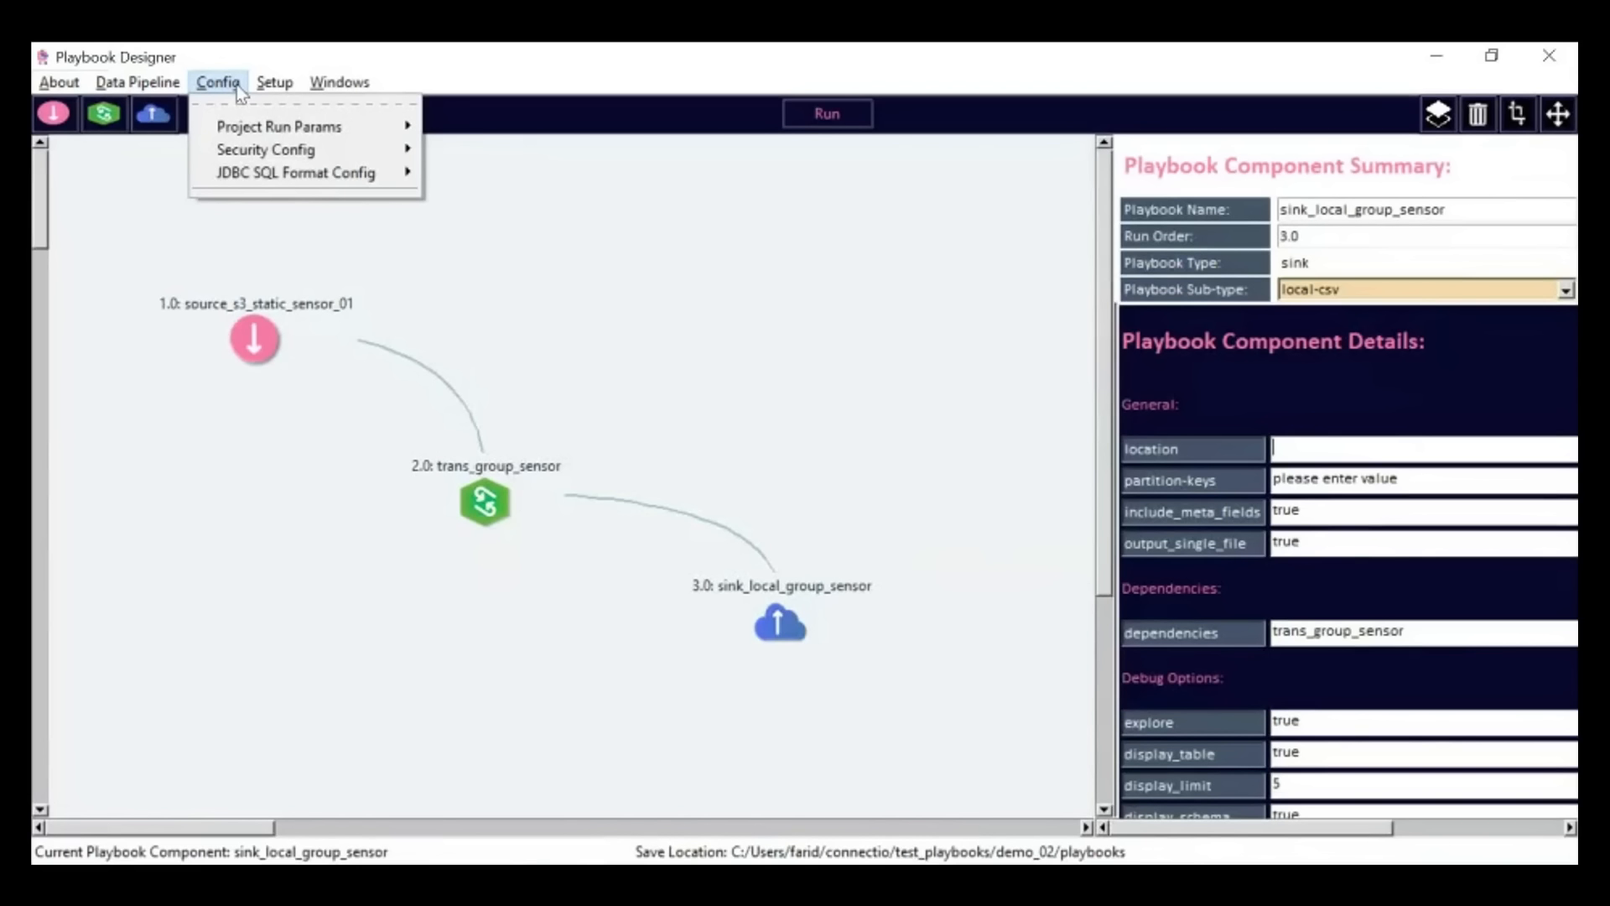
pyautogui.moveTo(361, 134)
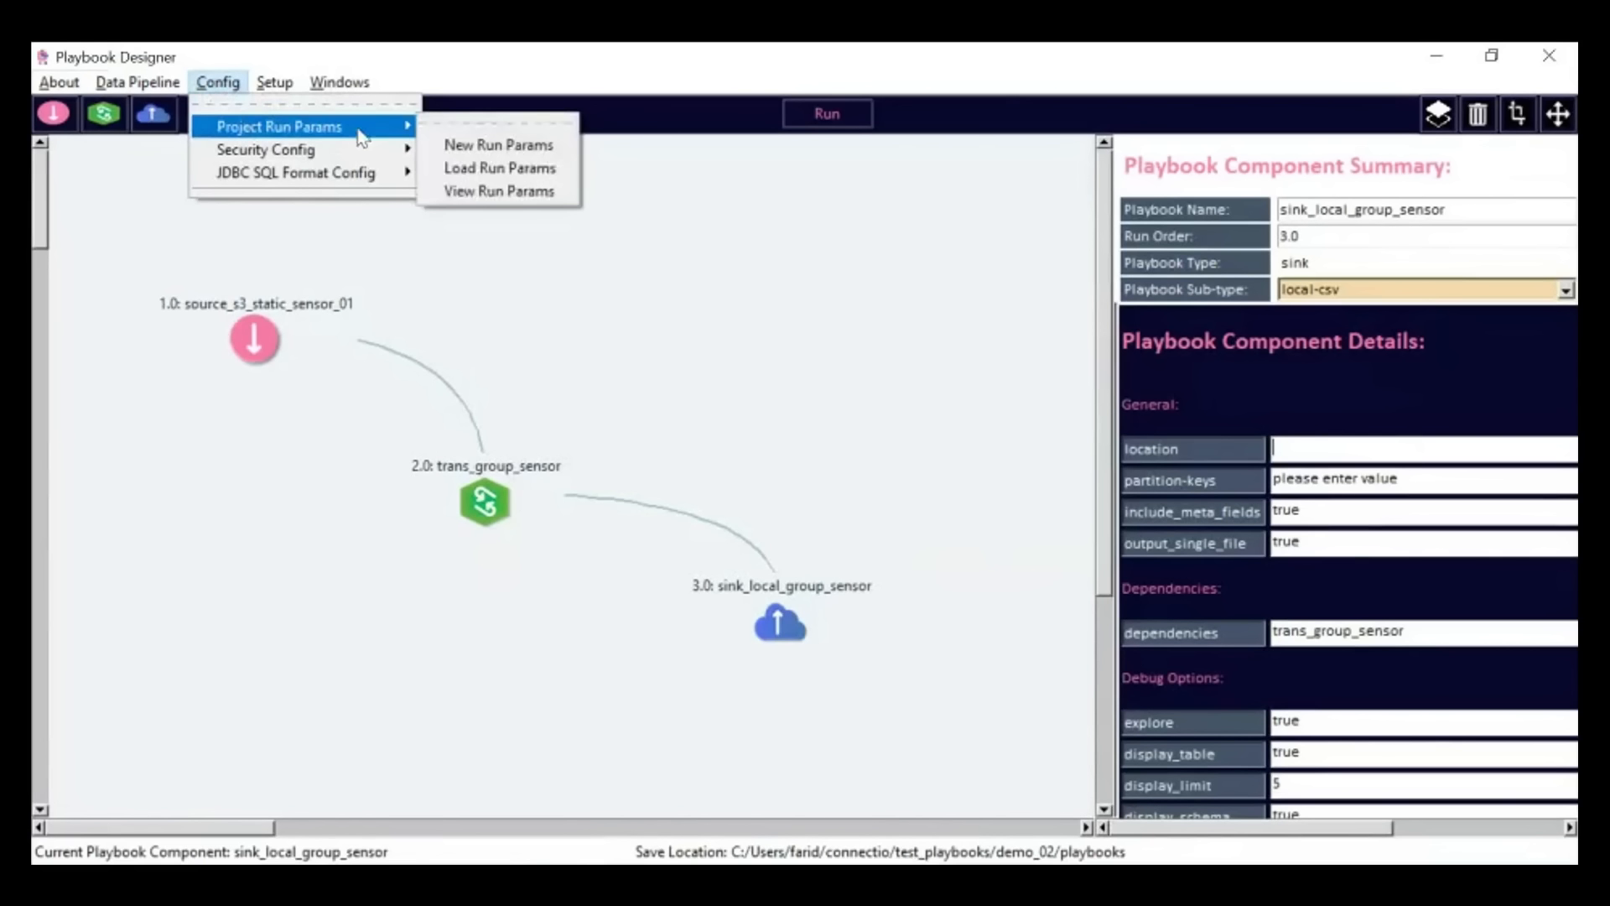
pyautogui.click(455, 193)
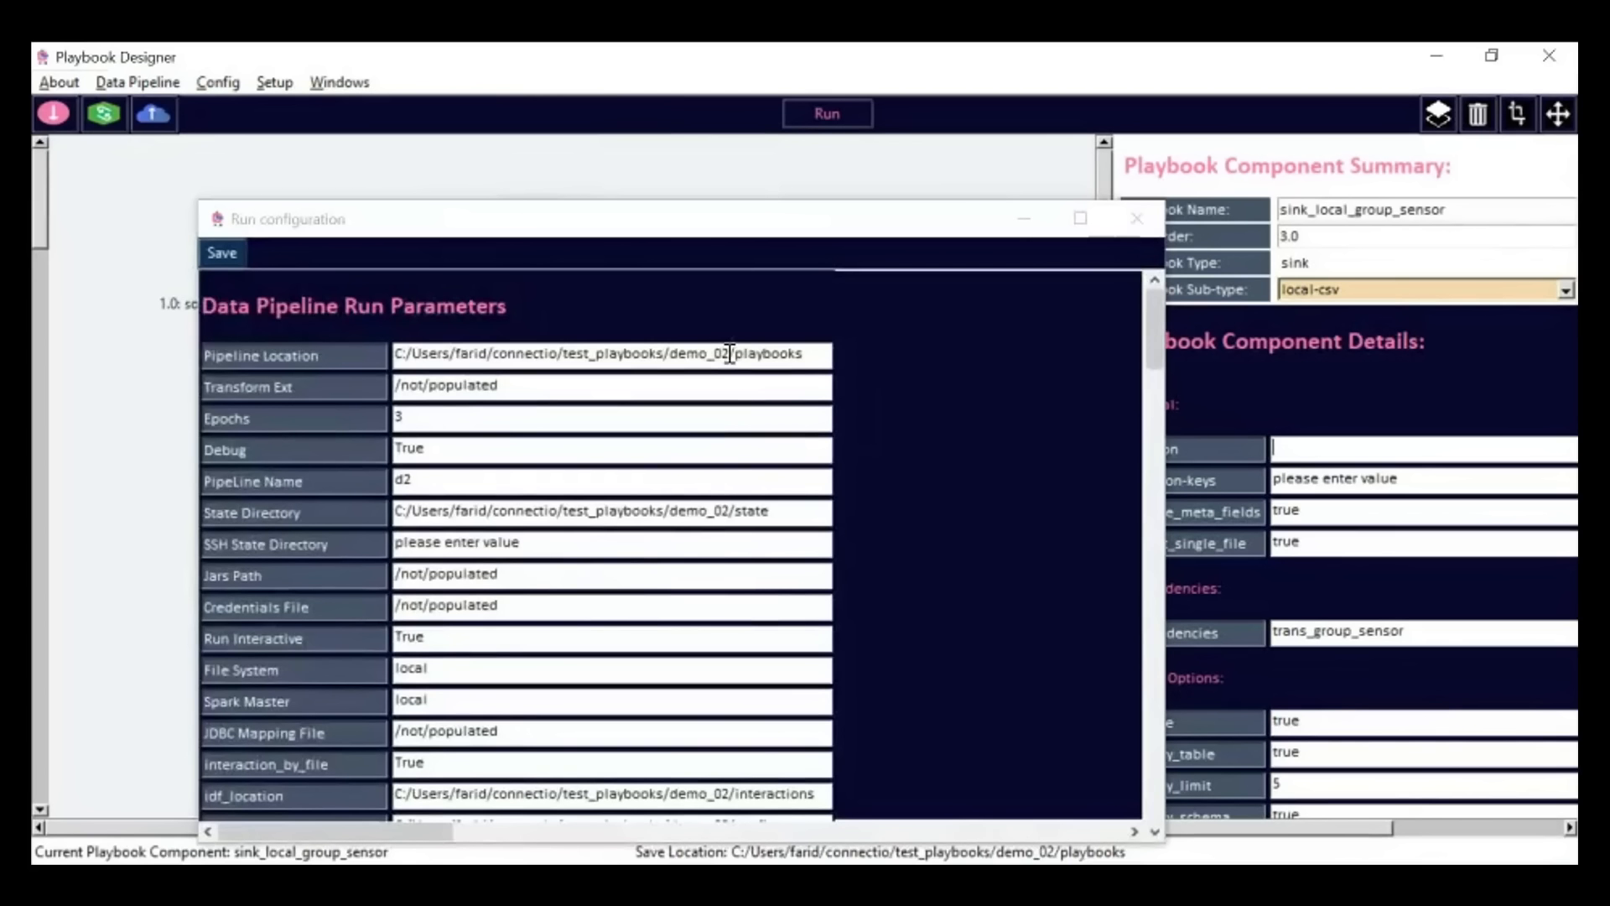
pyautogui.moveTo(730, 353); pyautogui.dragTo(386, 359)
pyautogui.hotkey('ctrl', 'c')
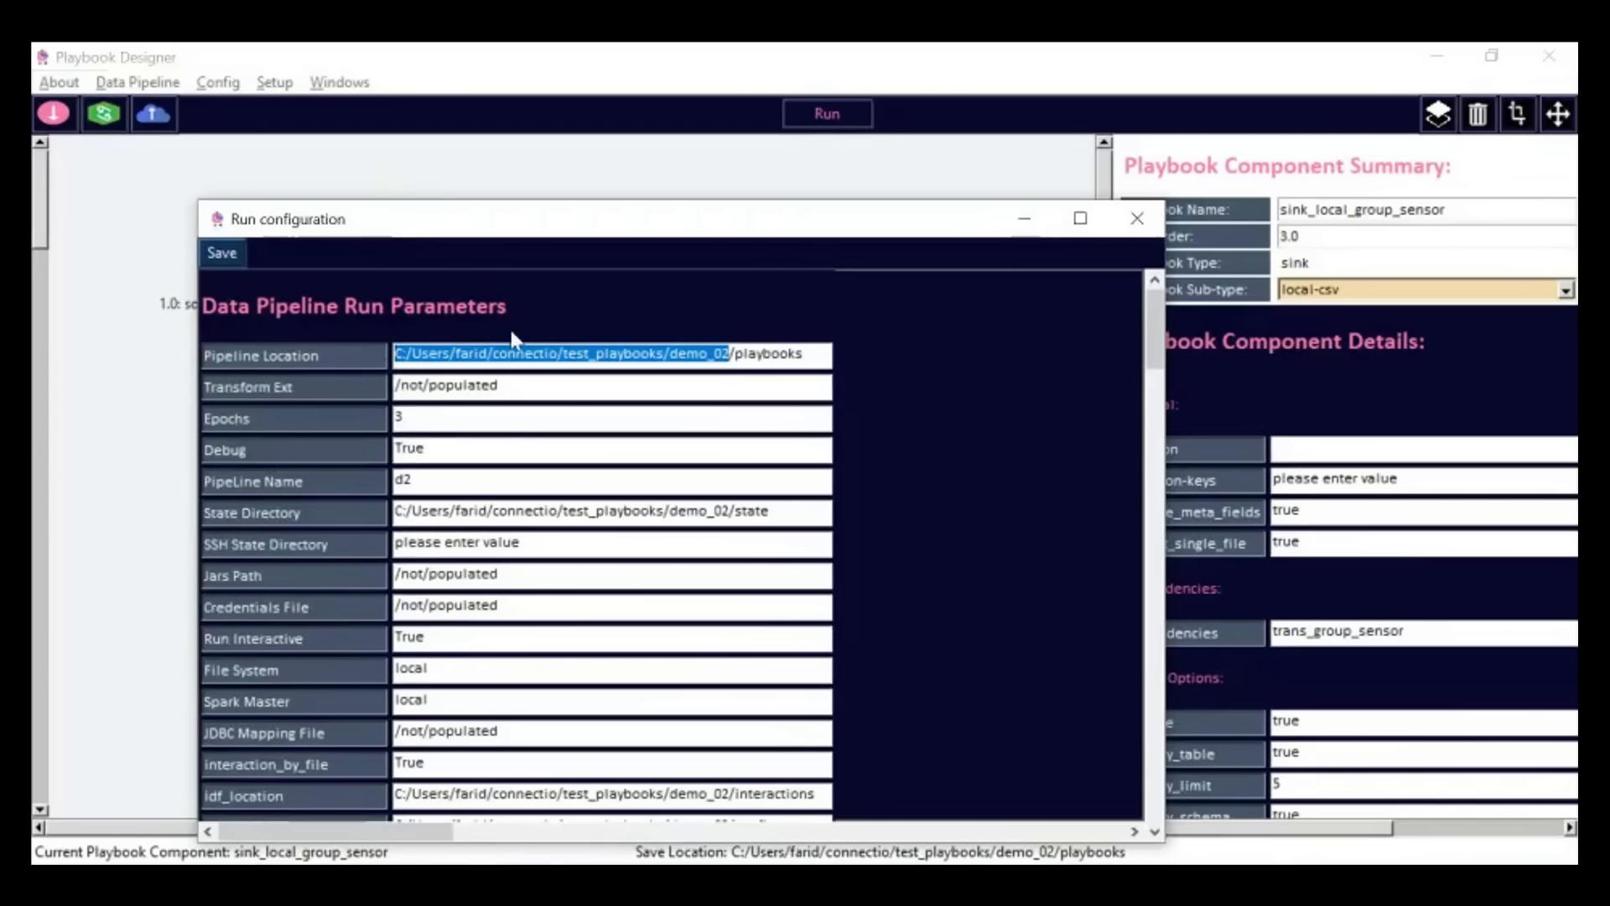
pyautogui.click(1136, 220)
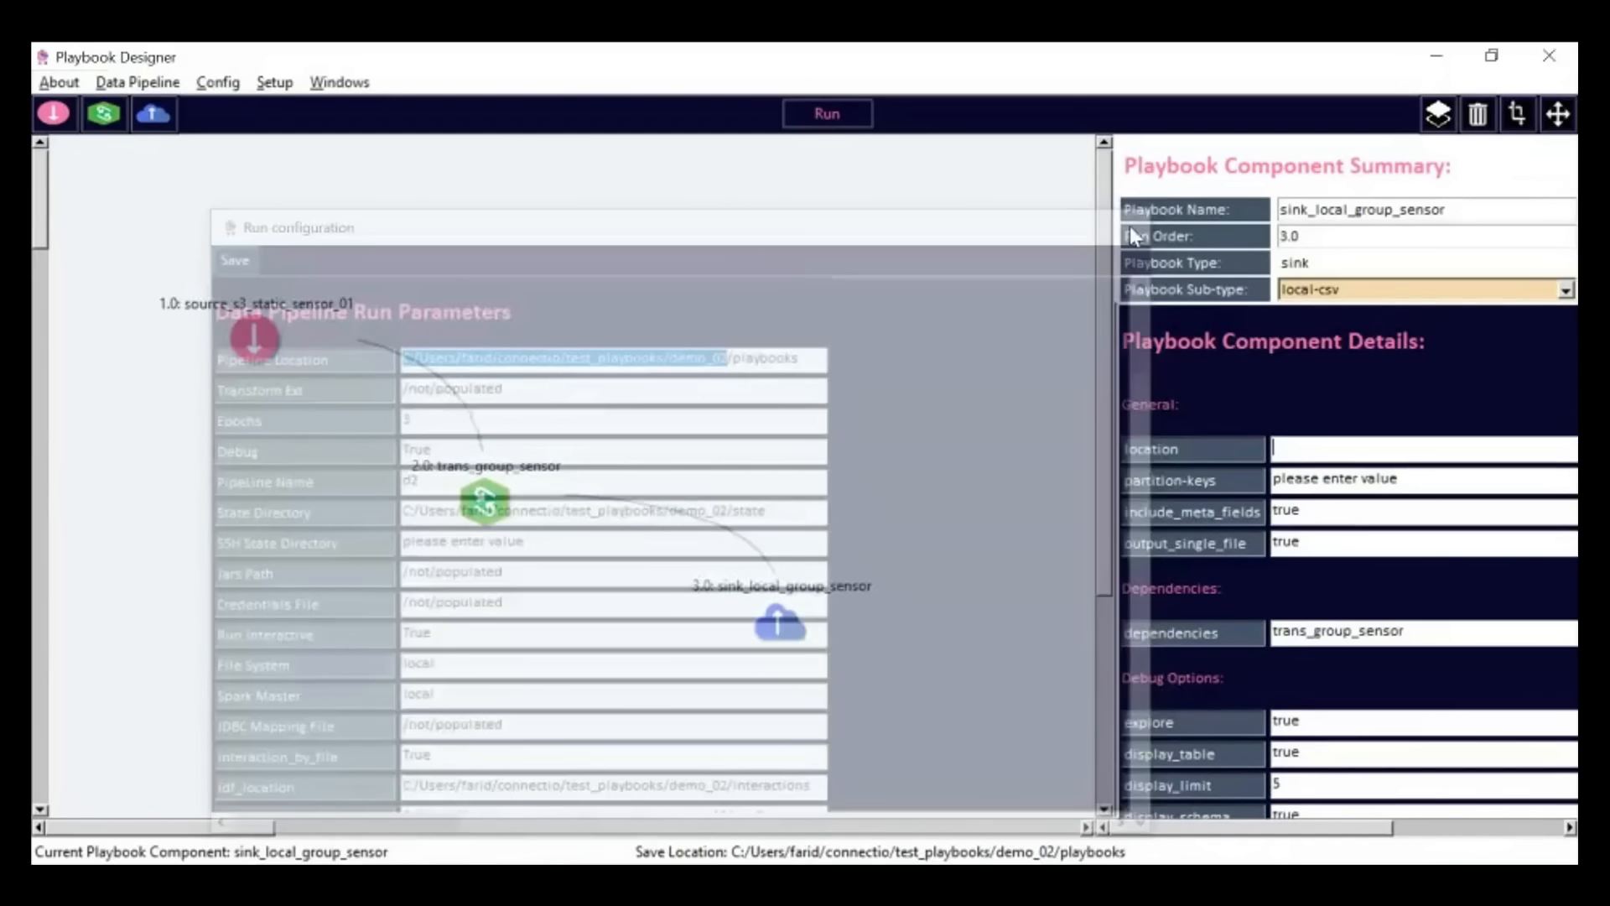
# - Paste the demo_02 folder path as the sink's location and append /output to it
pyautogui.click(1312, 458)
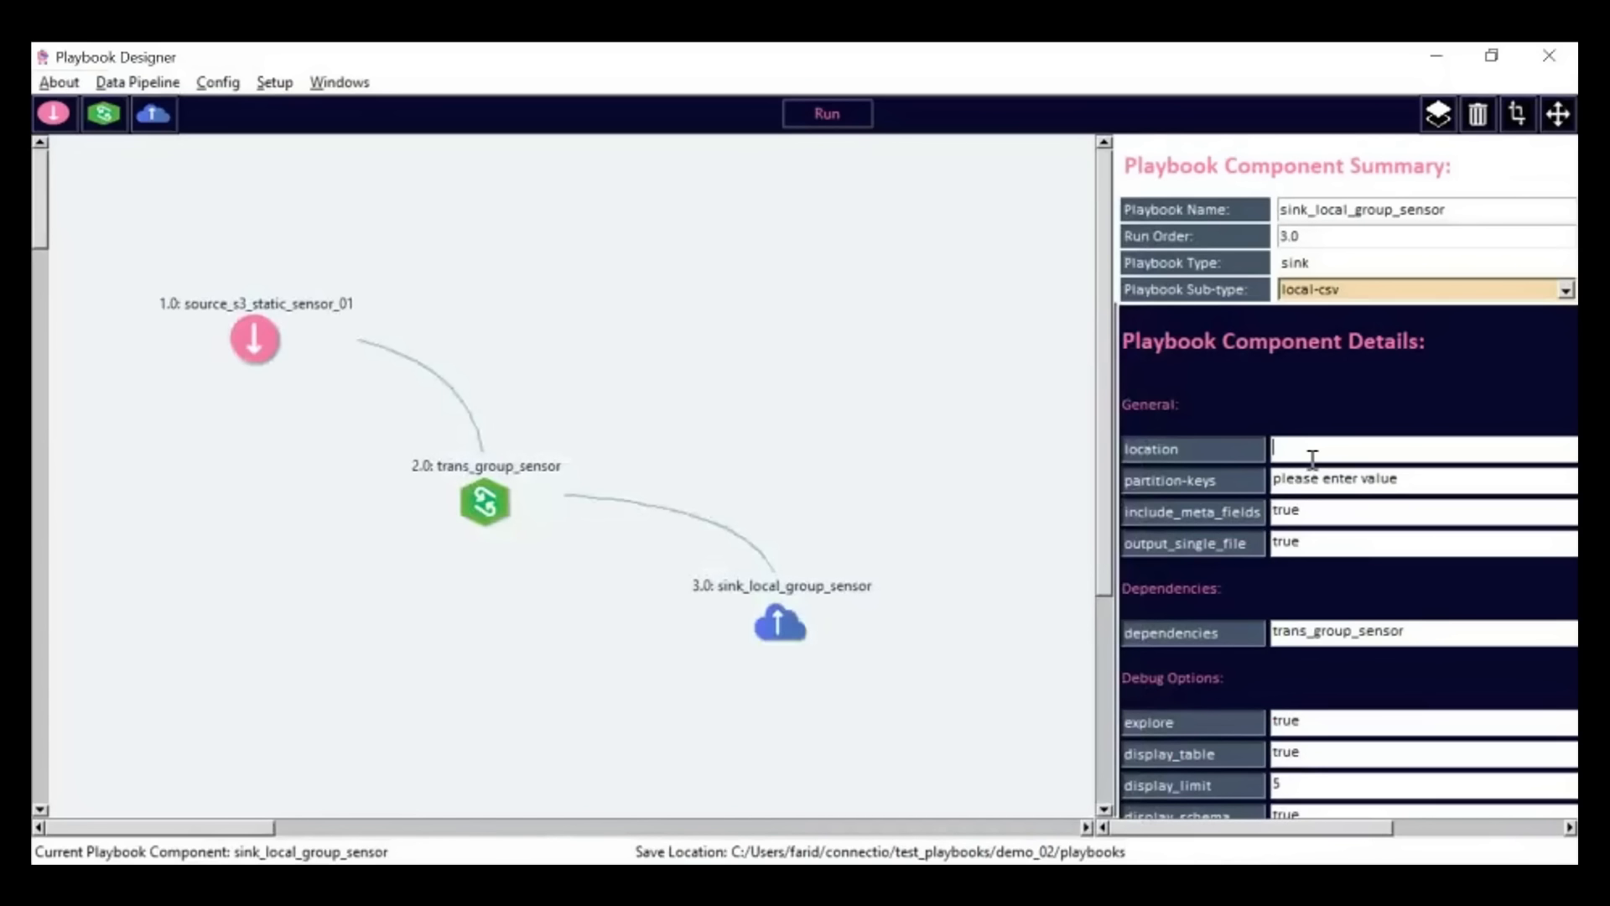
pyautogui.hotkey('ctrl', 'v')
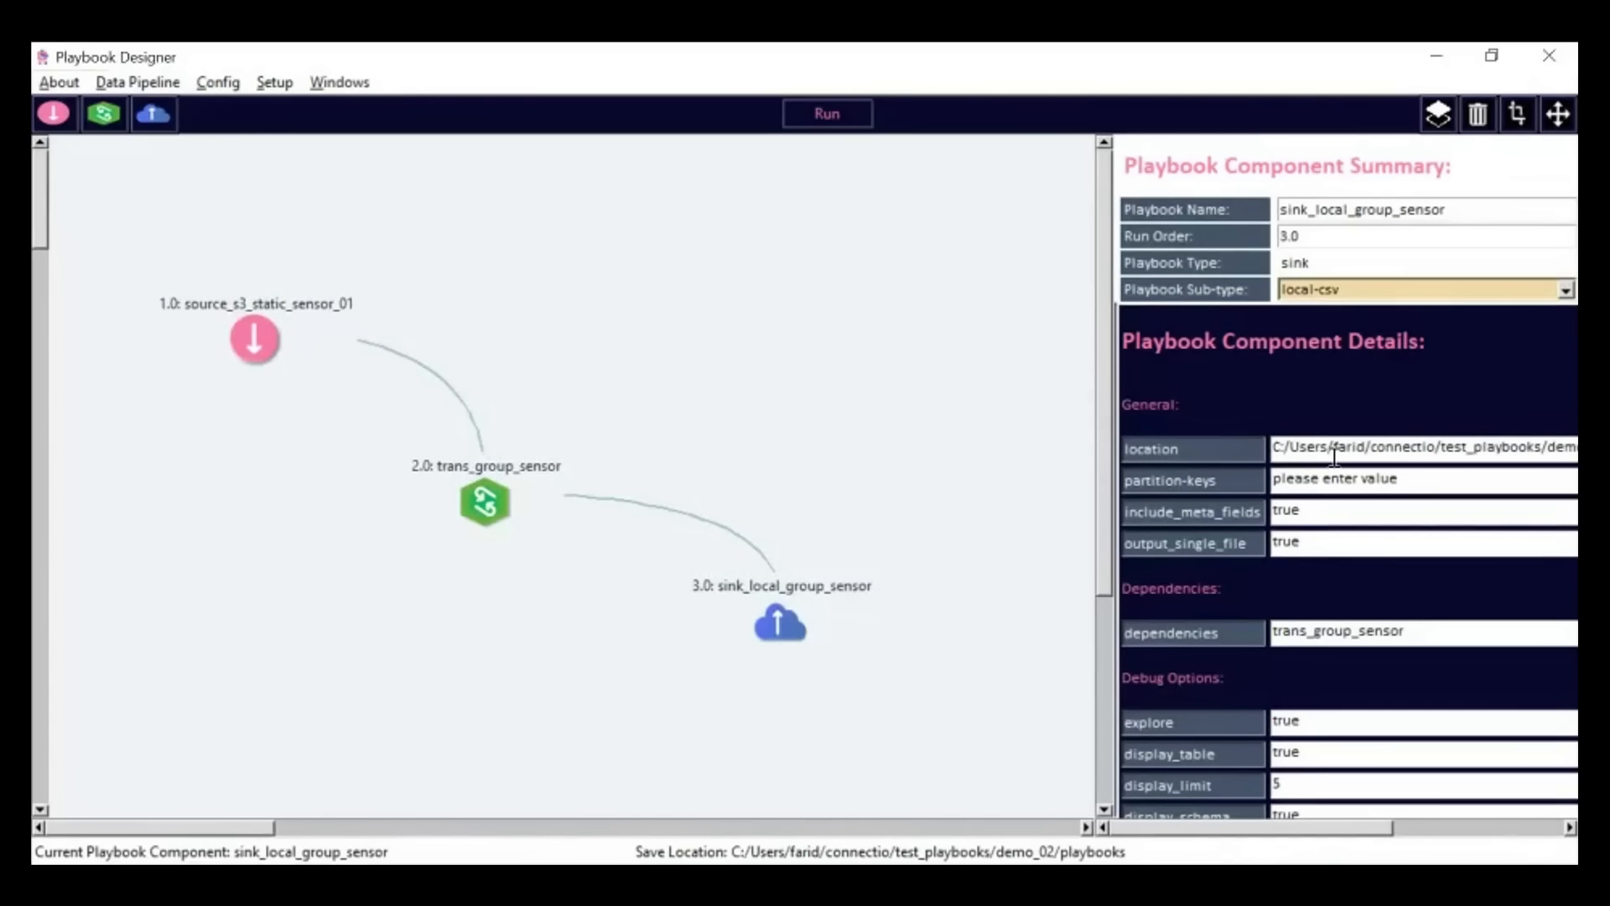
pyautogui.doubleClick(1339, 451)
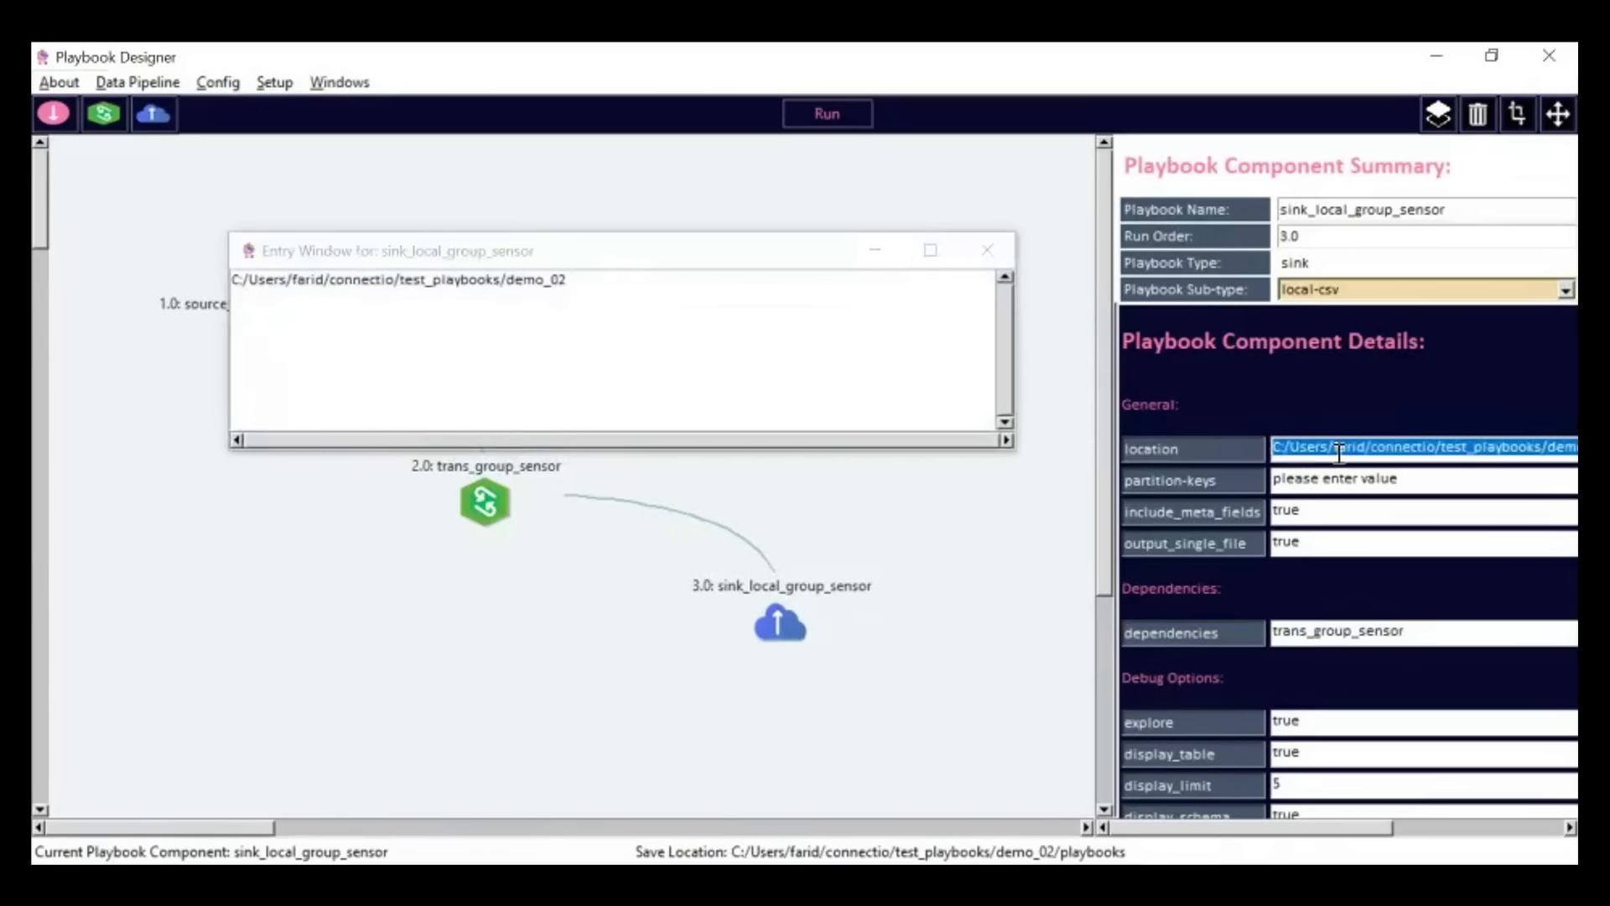
pyautogui.click(597, 281)
pyautogui.write('/')
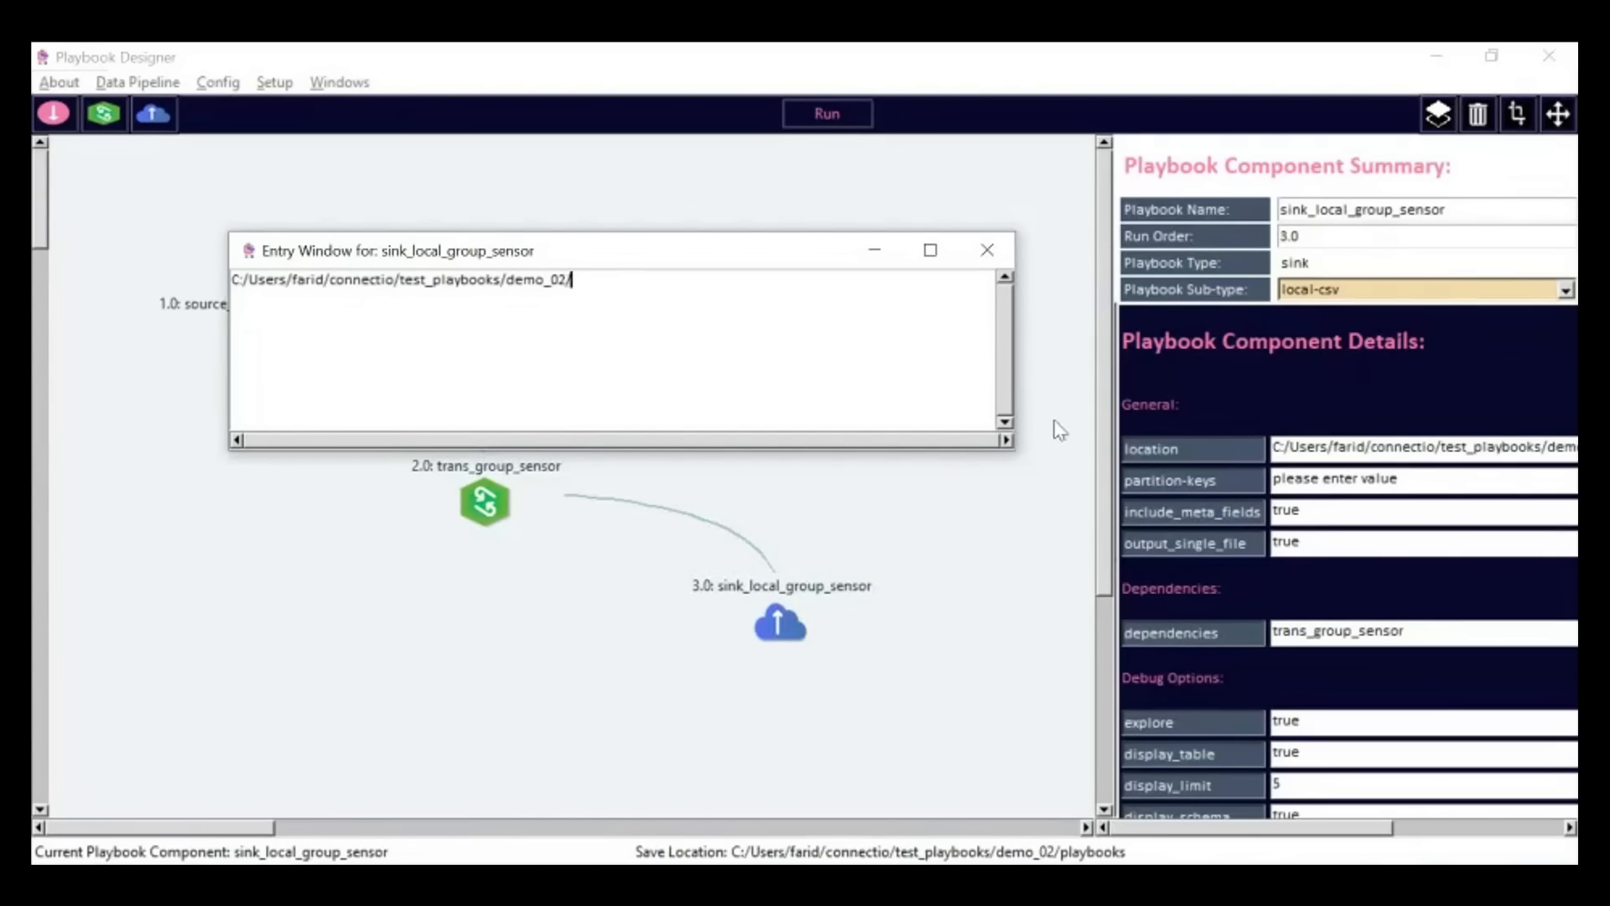
pyautogui.write('output')
pyautogui.click(987, 250)
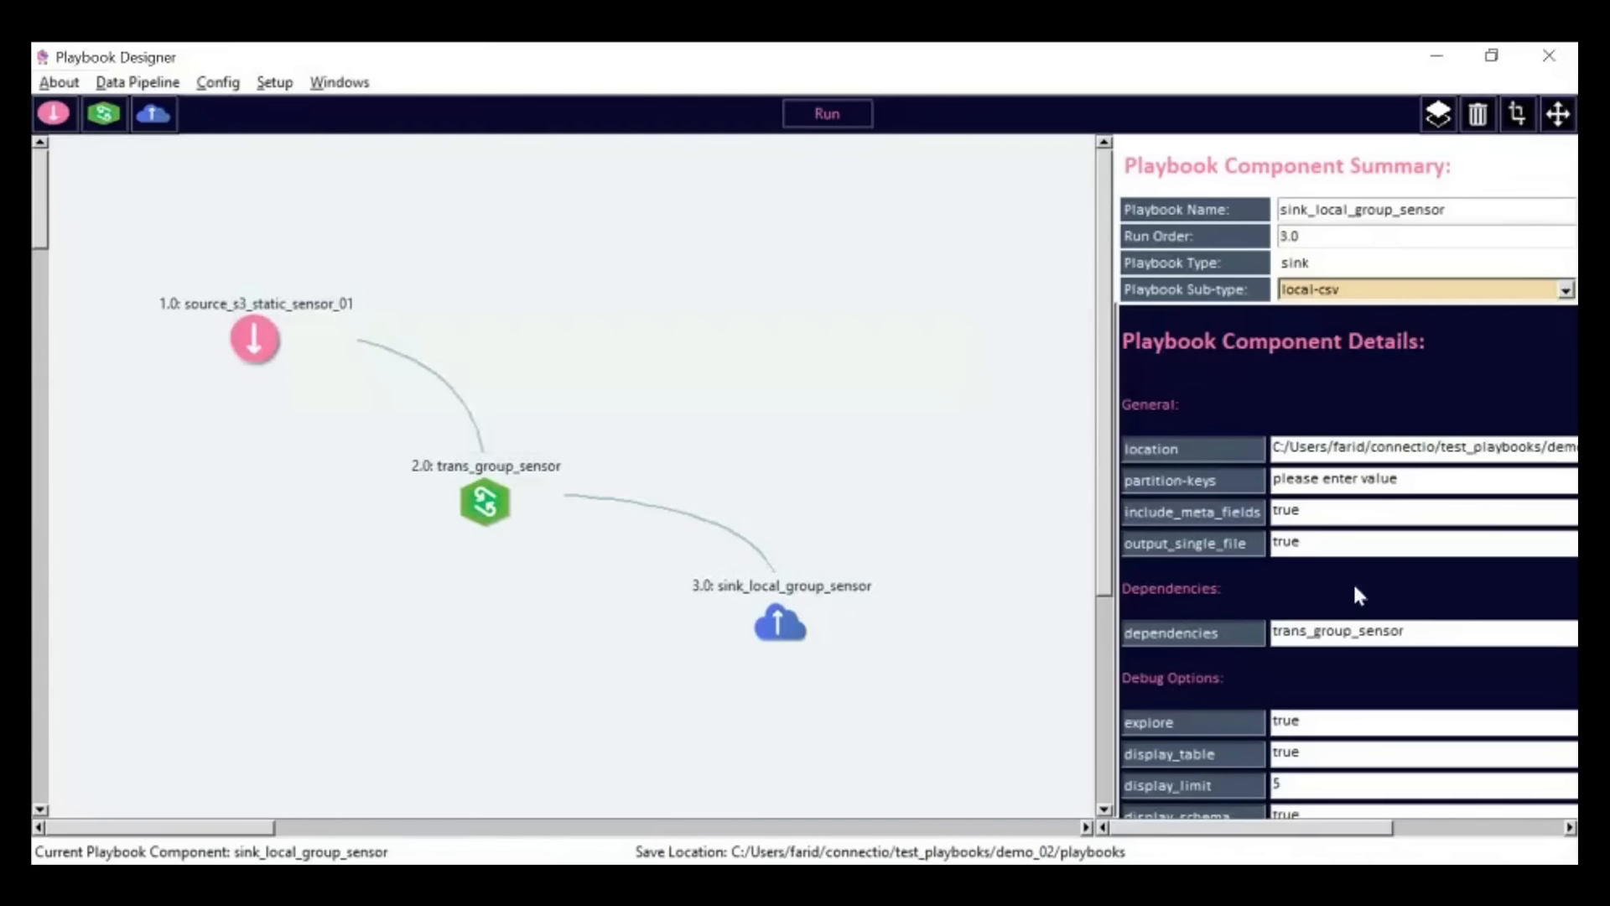
# - Try to clear the placeholder text from the sink's partition-keys value
pyautogui.click(1425, 485)
pyautogui.press('BackSpace')
pyautogui.press('BackSpace')
pyautogui.press('BackSpace')
pyautogui.press('BackSpace')
pyautogui.press('BackSpace')
pyautogui.press('BackSpace')
pyautogui.press('BackSpace')
pyautogui.press('BackSpace')
pyautogui.press('BackSpace')
pyautogui.press('BackSpace')
pyautogui.press('BackSpace')
pyautogui.press('BackSpace')
pyautogui.press('BackSpace')
pyautogui.press('BackSpace')
pyautogui.press('BackSpace')
pyautogui.press('BackSpace')
pyautogui.press('BackSpace')
pyautogui.press('BackSpace')
# - Copy the column name created_date from the SQL statement of trans_group_sensor
pyautogui.click(486, 505)
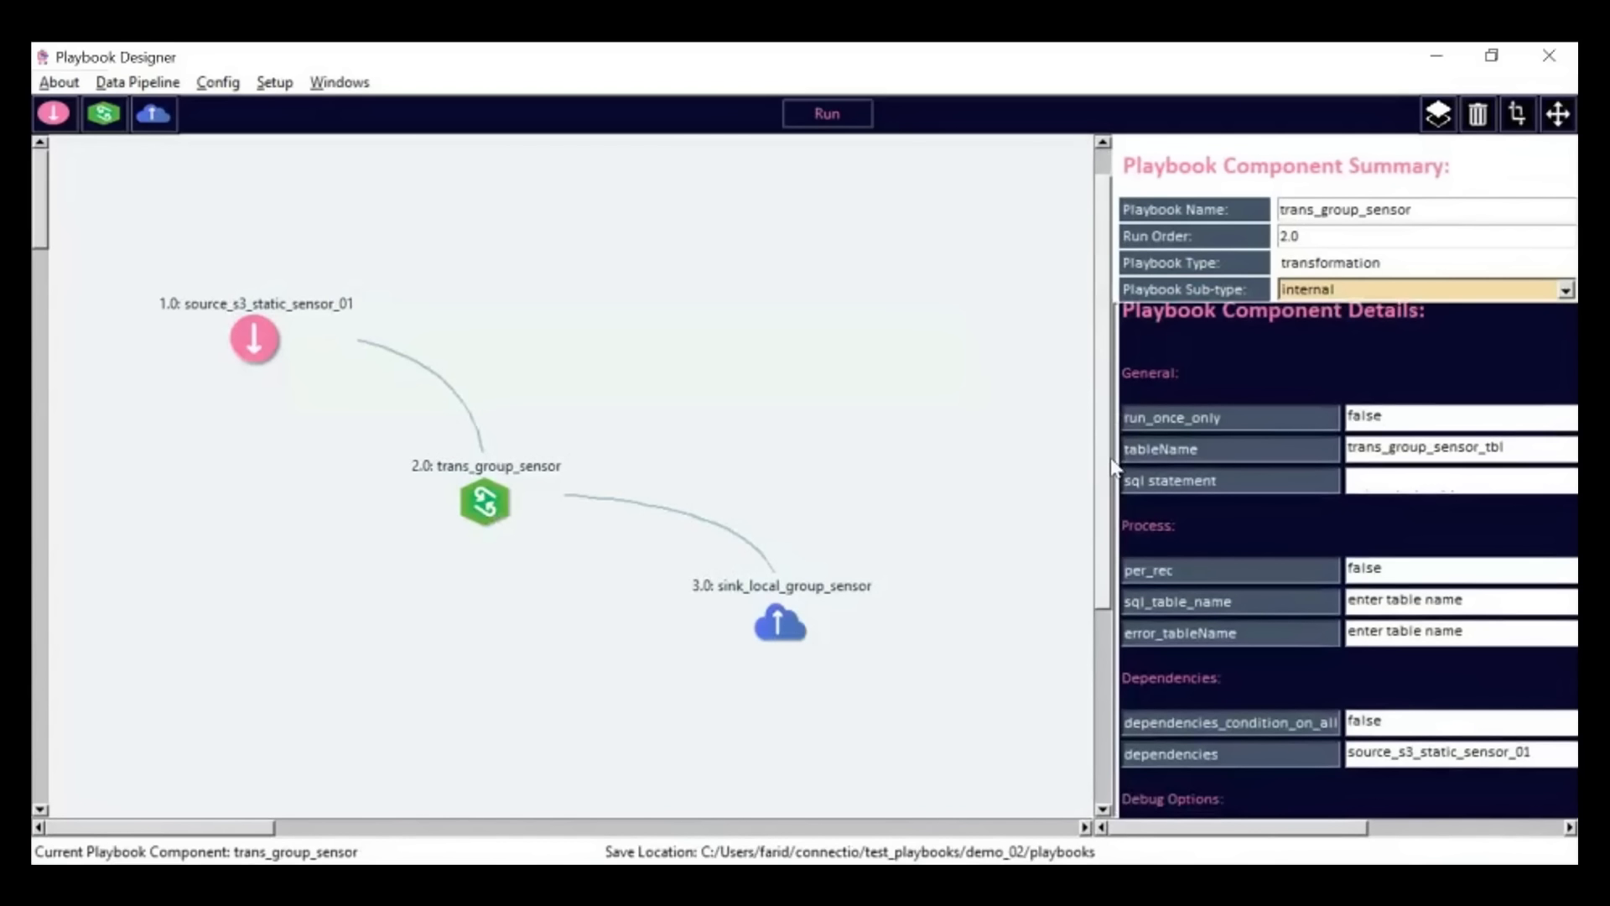
pyautogui.click(1396, 475)
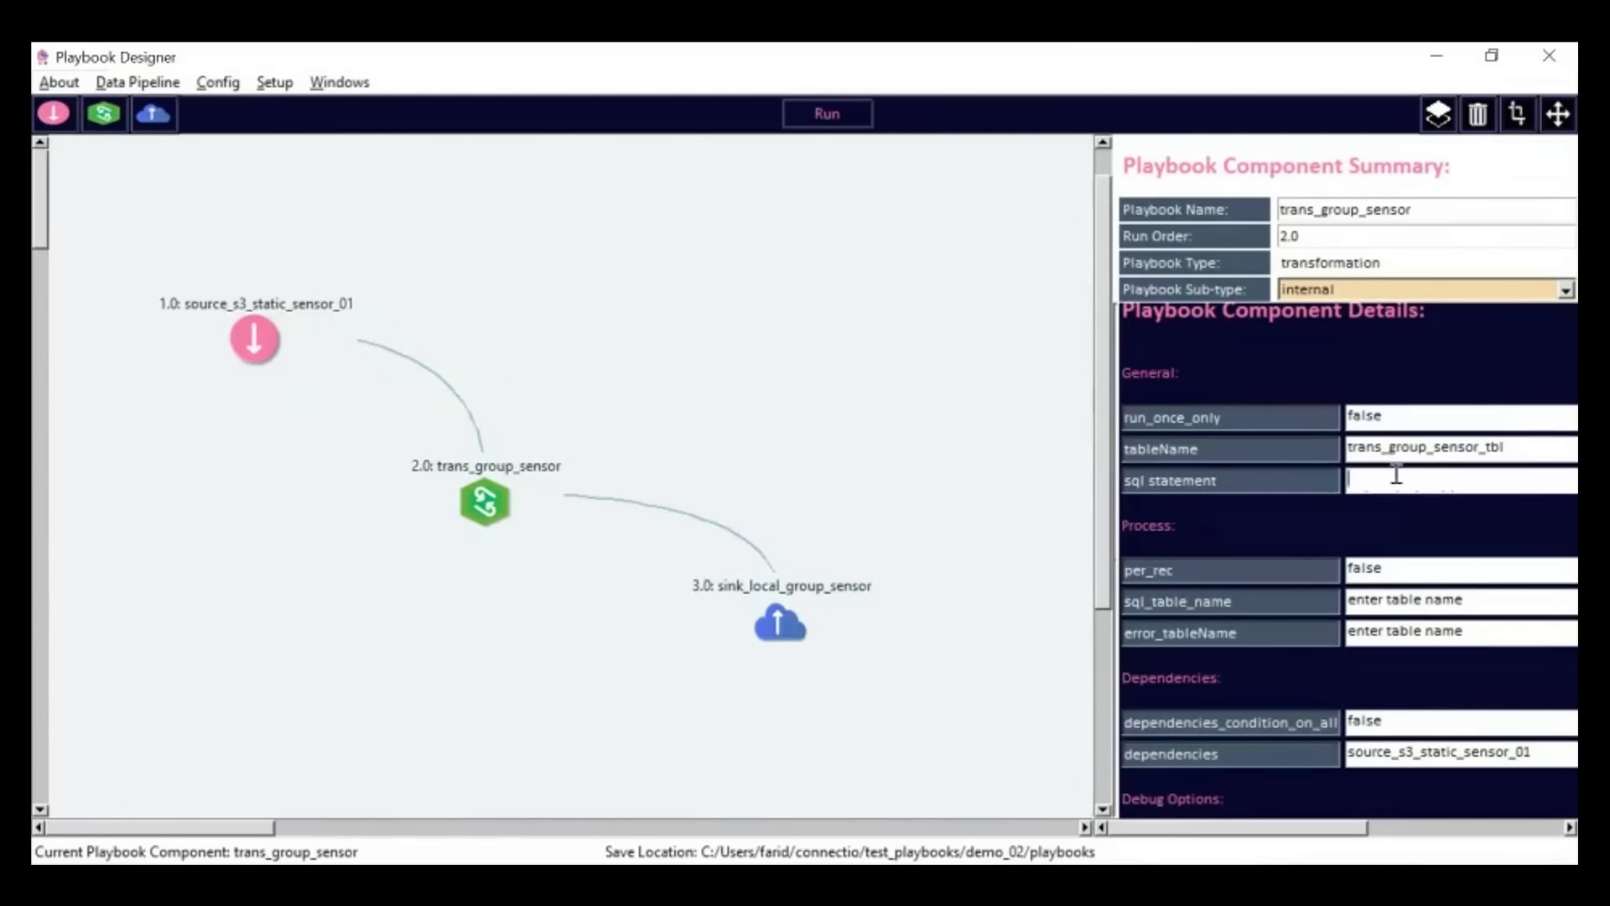
pyautogui.doubleClick(1396, 476)
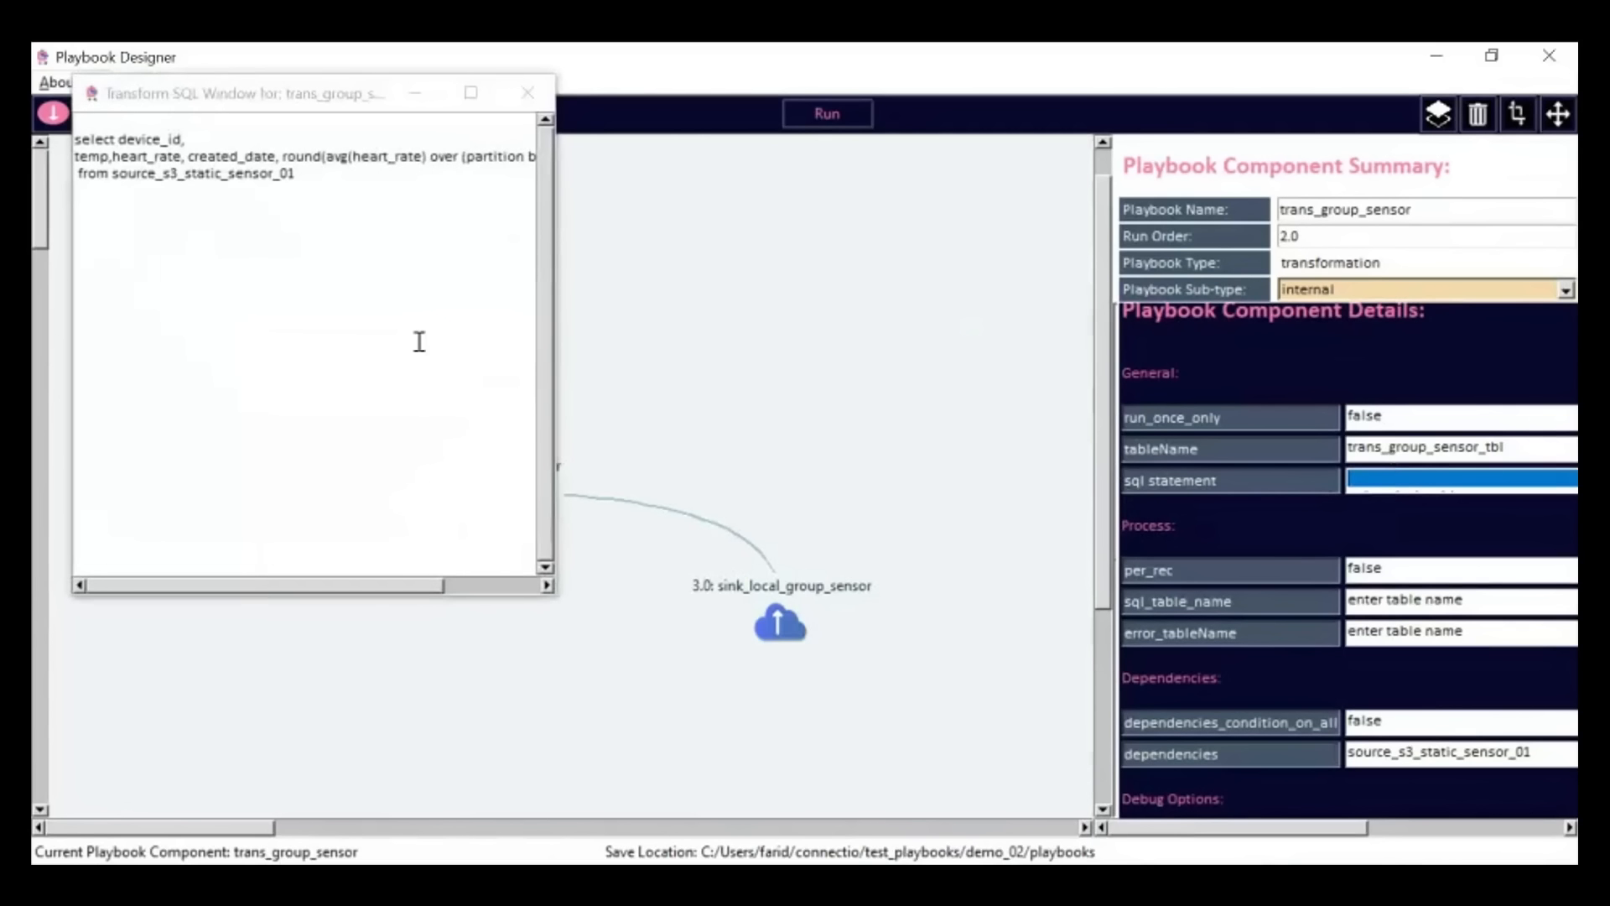
pyautogui.click(192, 158)
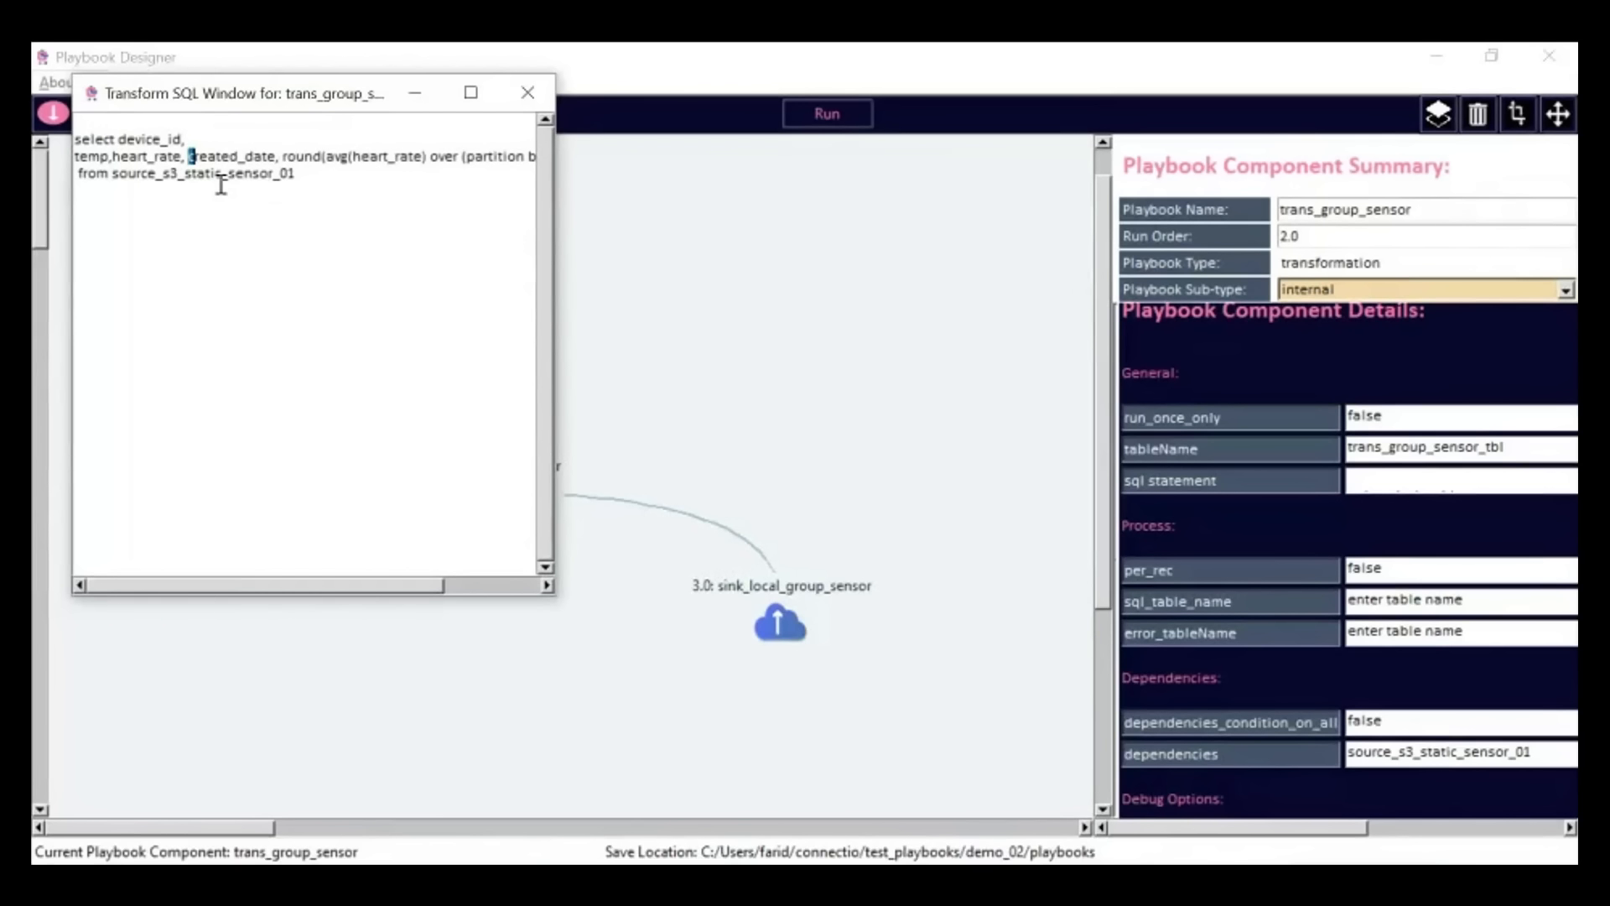
pyautogui.hotkey('shift', 'Right')
pyautogui.hotkey('shift', 'Right')
pyautogui.hotkey('shift', 'Right')
pyautogui.hotkey('shift', 'Right')
pyautogui.hotkey('shift', 'Right')
pyautogui.hotkey('shift', 'Right')
pyautogui.hotkey('shift', 'Right')
pyautogui.hotkey('shift', 'Right')
pyautogui.hotkey('shift', 'Right')
pyautogui.hotkey('shift', 'Right')
pyautogui.hotkey('shift', 'Right')
pyautogui.hotkey('shift', 'Right')
pyautogui.hotkey('ctrl', 'c')
pyautogui.click(528, 92)
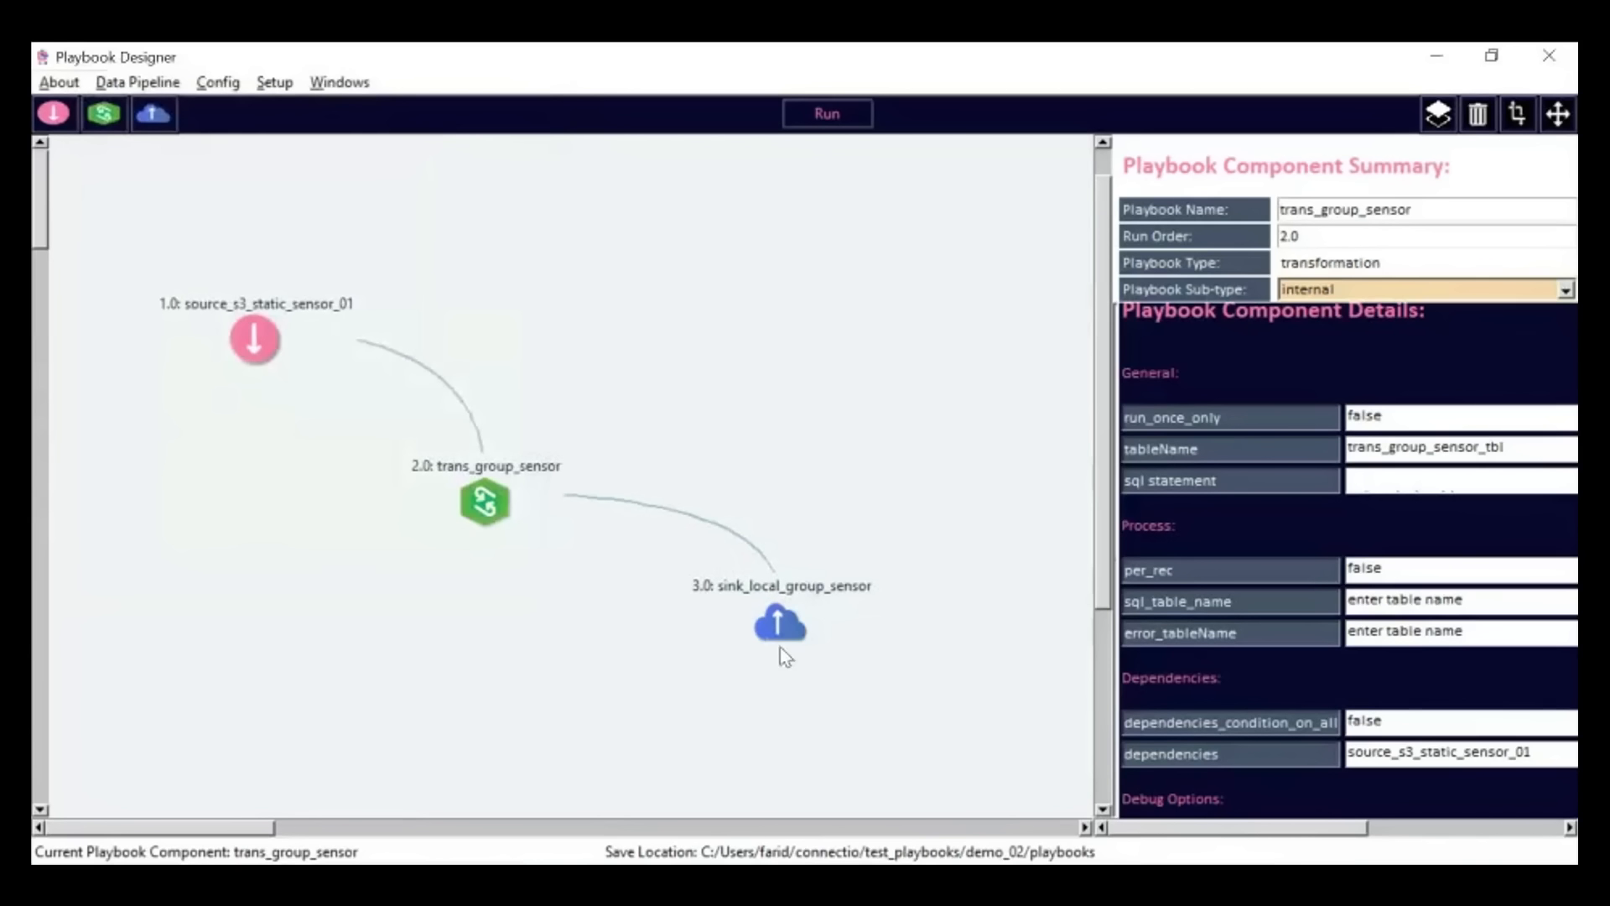
# - Replace the partition-keys placeholder of sink_local_group_sensor with created_date
pyautogui.click(780, 623)
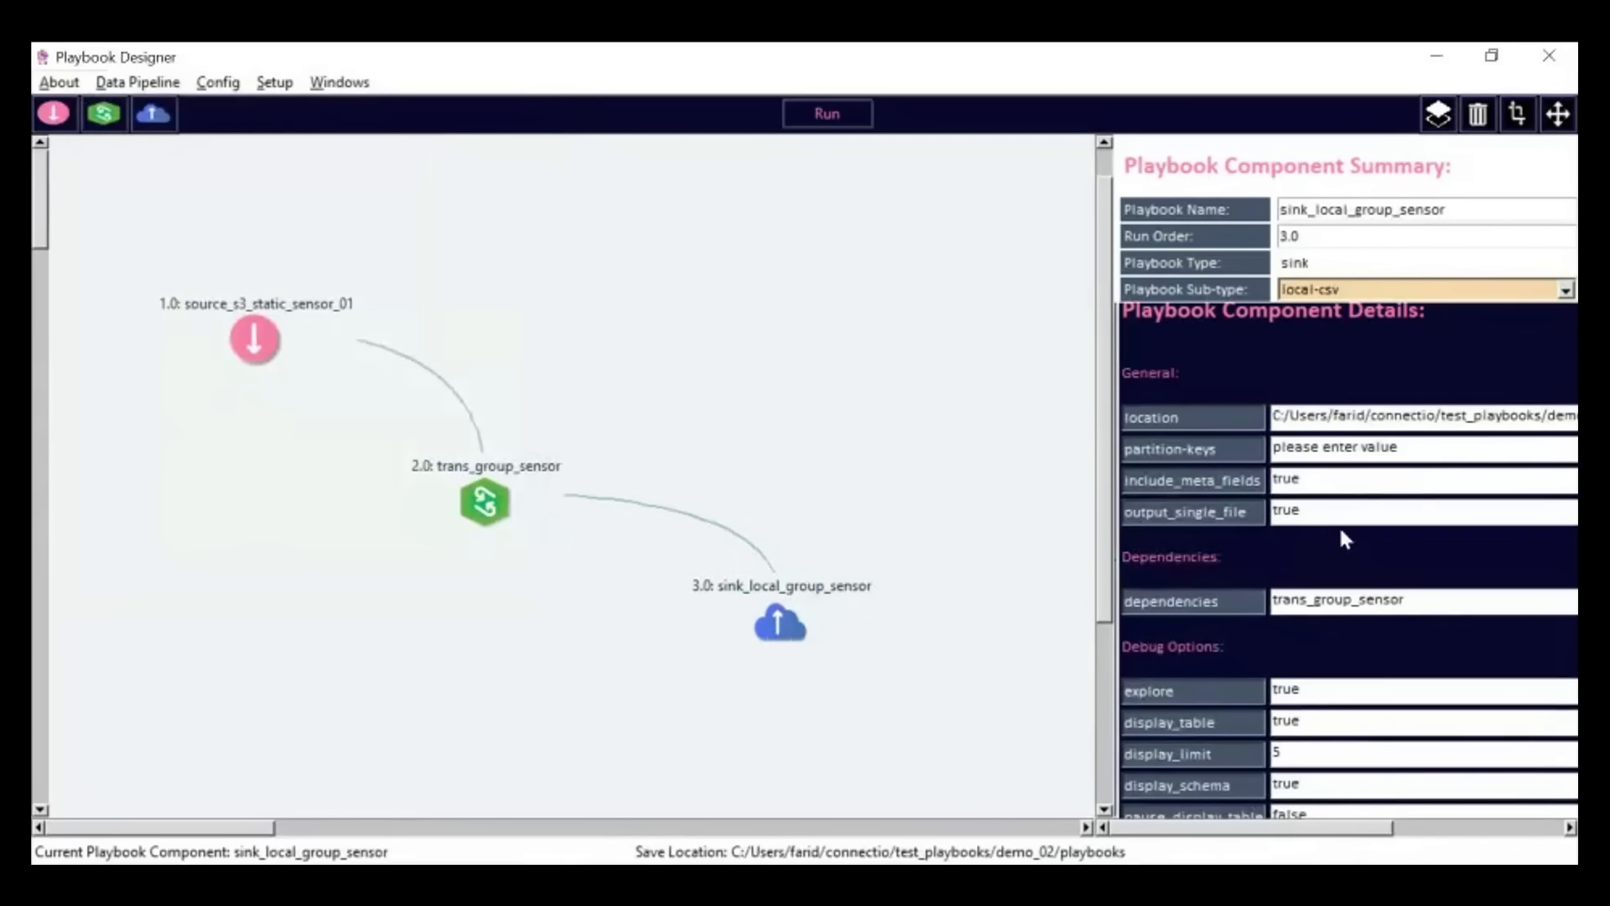
pyautogui.click(1412, 447)
pyautogui.press('BackSpace')
pyautogui.press('BackSpace')
pyautogui.press('BackSpace')
pyautogui.press('BackSpace')
pyautogui.press('BackSpace')
pyautogui.press('BackSpace')
pyautogui.press('BackSpace')
pyautogui.press('BackSpace')
pyautogui.press('BackSpace')
pyautogui.press('BackSpace')
pyautogui.press('BackSpace')
pyautogui.press('BackSpace')
pyautogui.press('BackSpace')
pyautogui.press('BackSpace')
pyautogui.press('BackSpace')
pyautogui.press('BackSpace')
pyautogui.press('BackSpace')
pyautogui.press('BackSpace')
pyautogui.hotkey('ctrl', 'v')
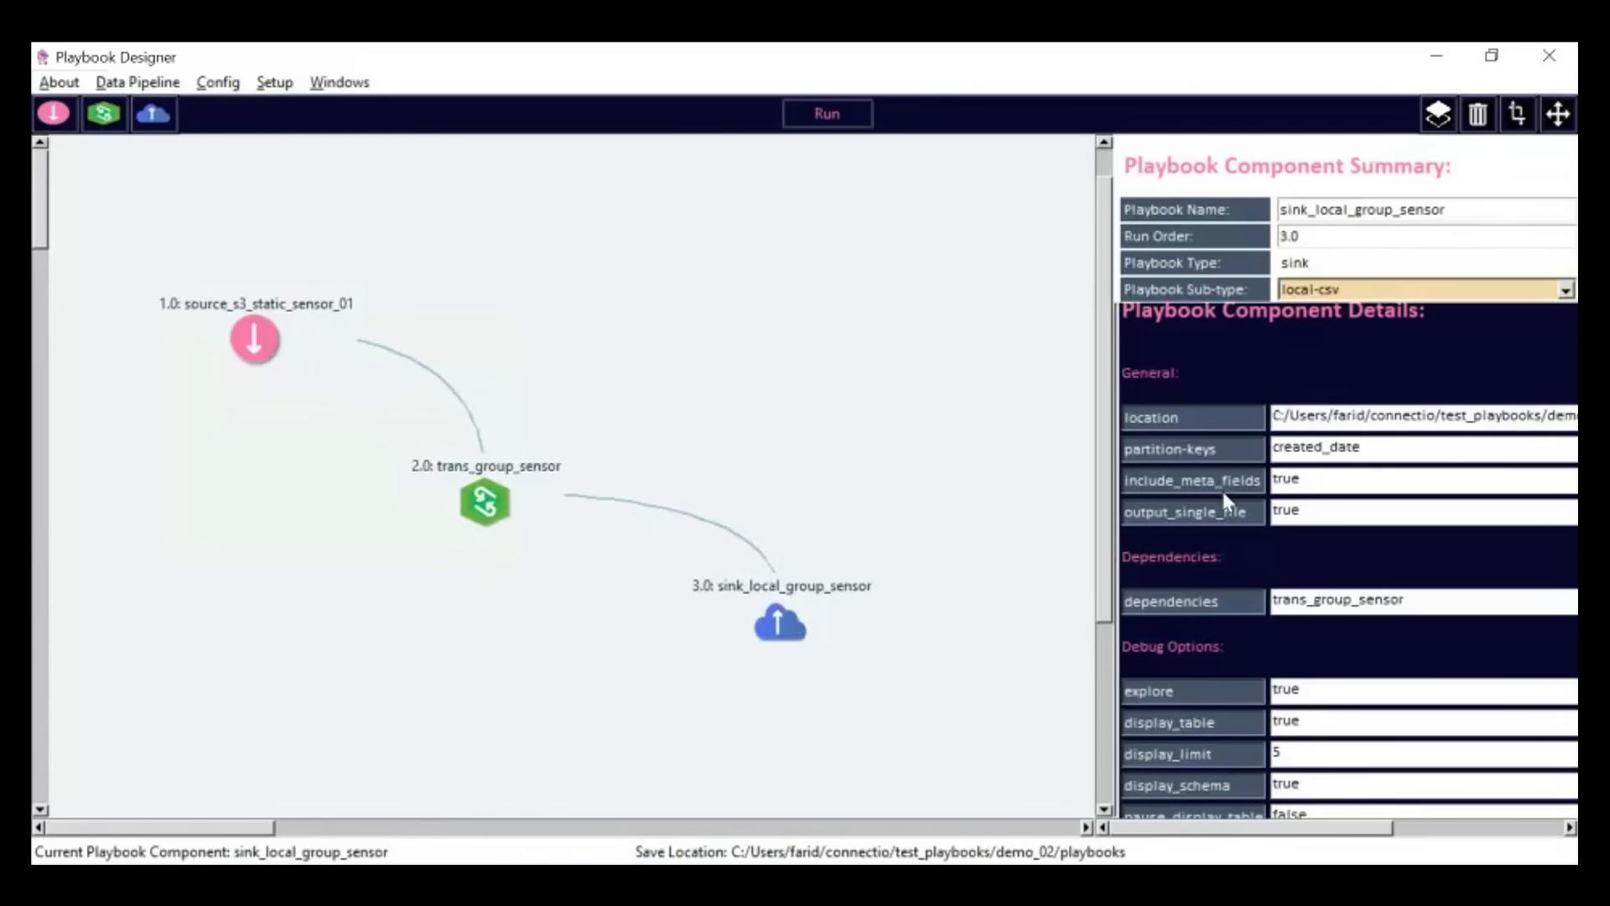
# - Examine the debug and Spark options of sink_local_group_sensor
pyautogui.moveTo(1225, 495)
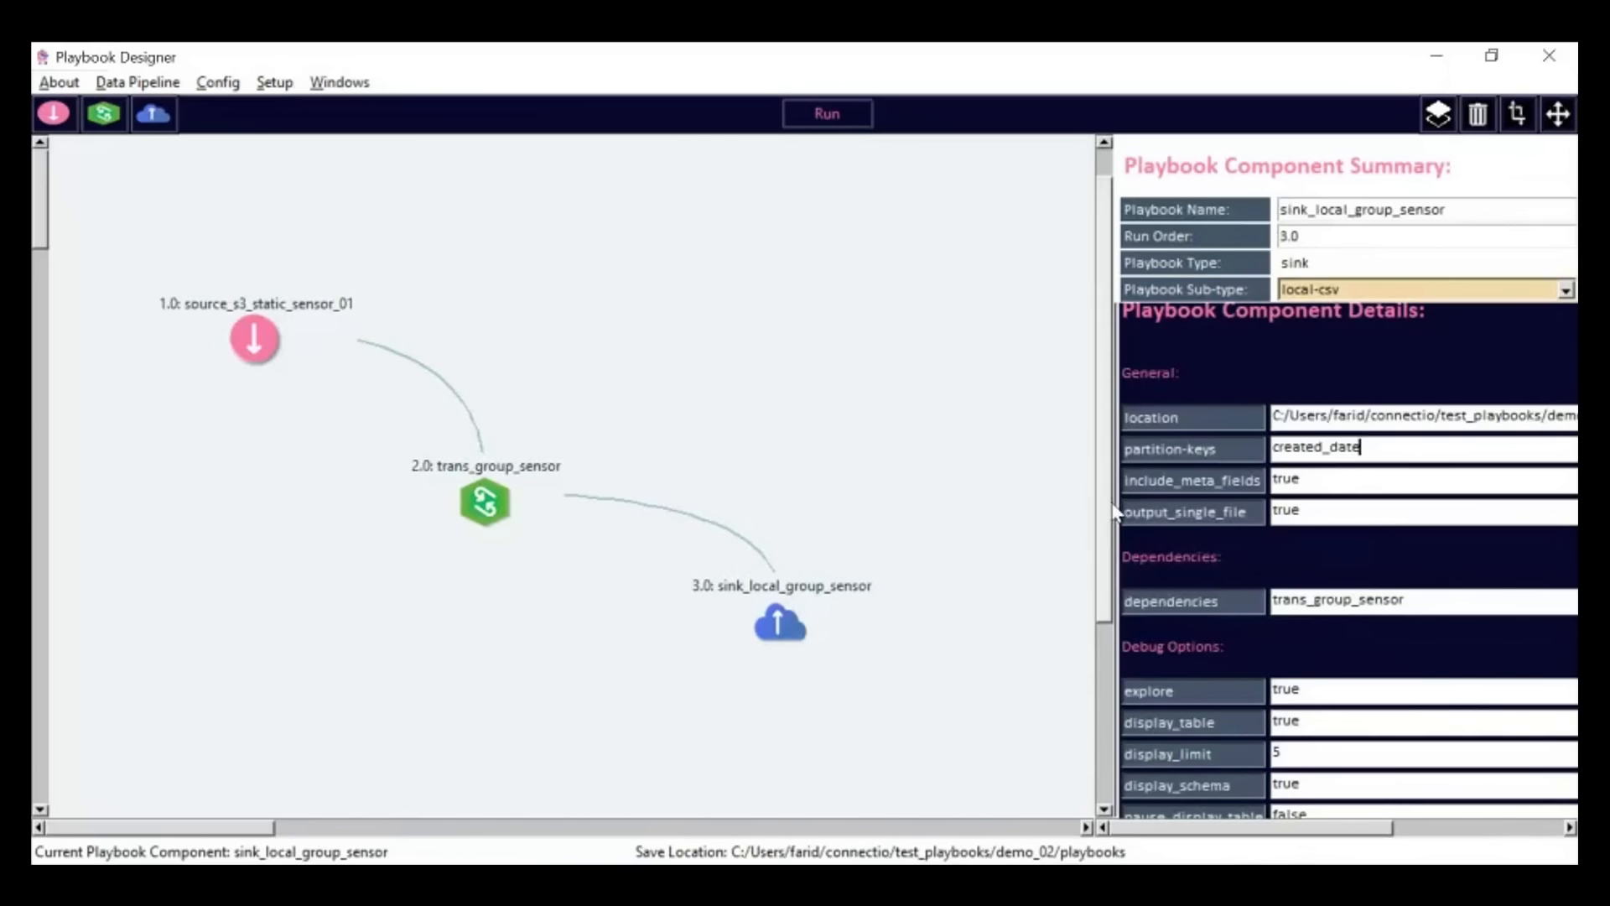
pyautogui.scroll(-5, 1109, 587)
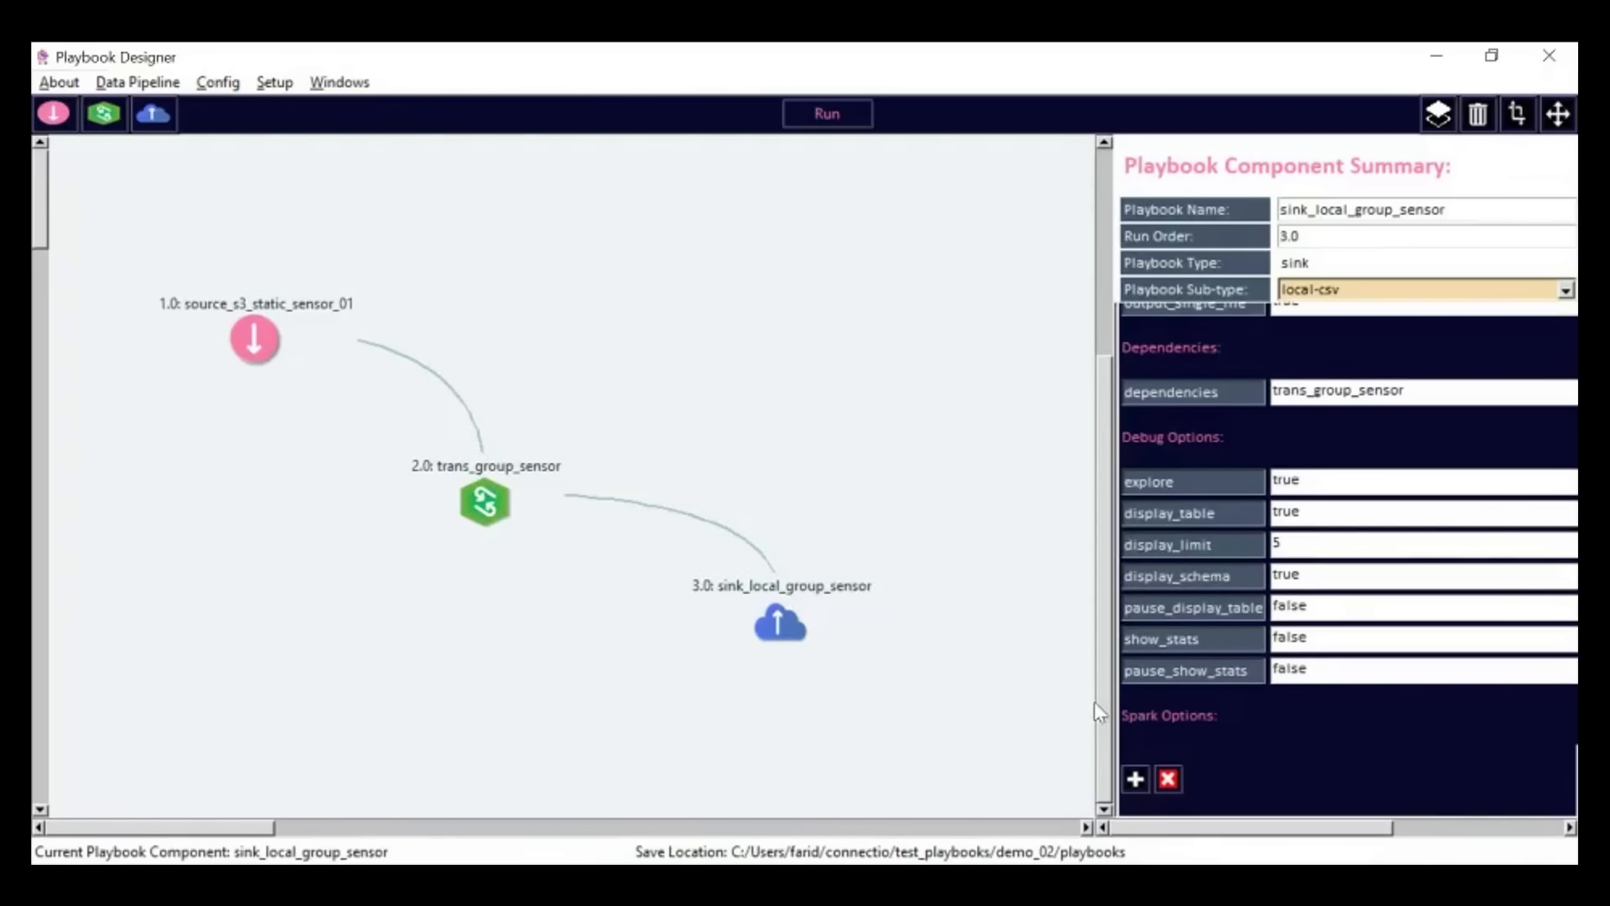
# - Add a Spark option to sink_local_group_sensor that sets sep to a comma
pyautogui.click(1136, 780)
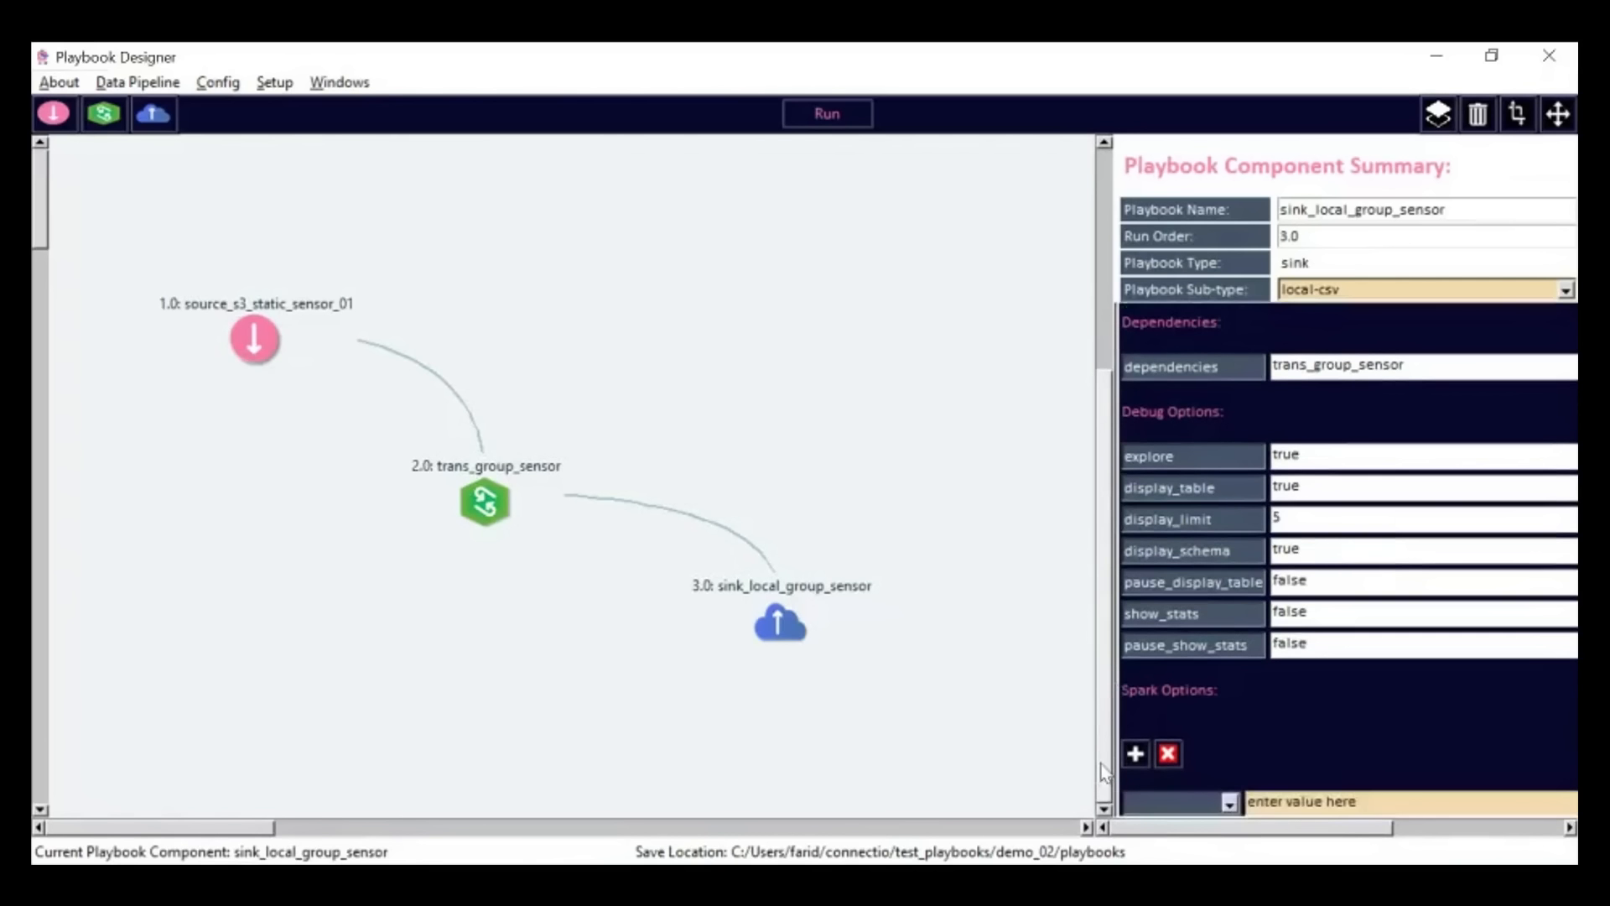
pyautogui.click(1229, 802)
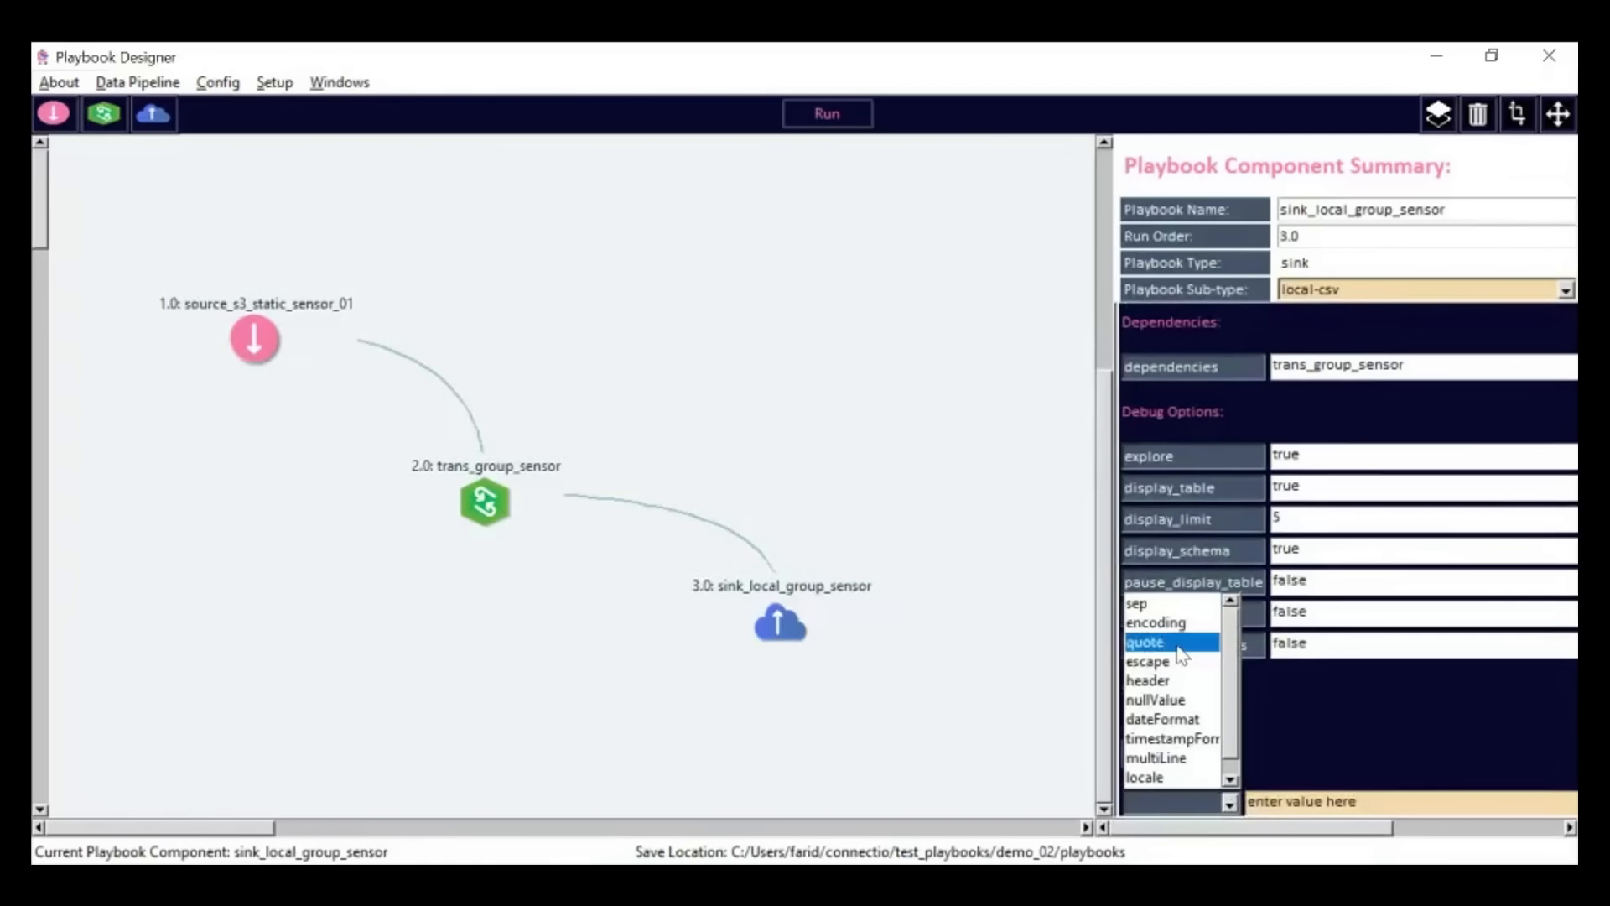
pyautogui.click(1183, 608)
pyautogui.click(1365, 801)
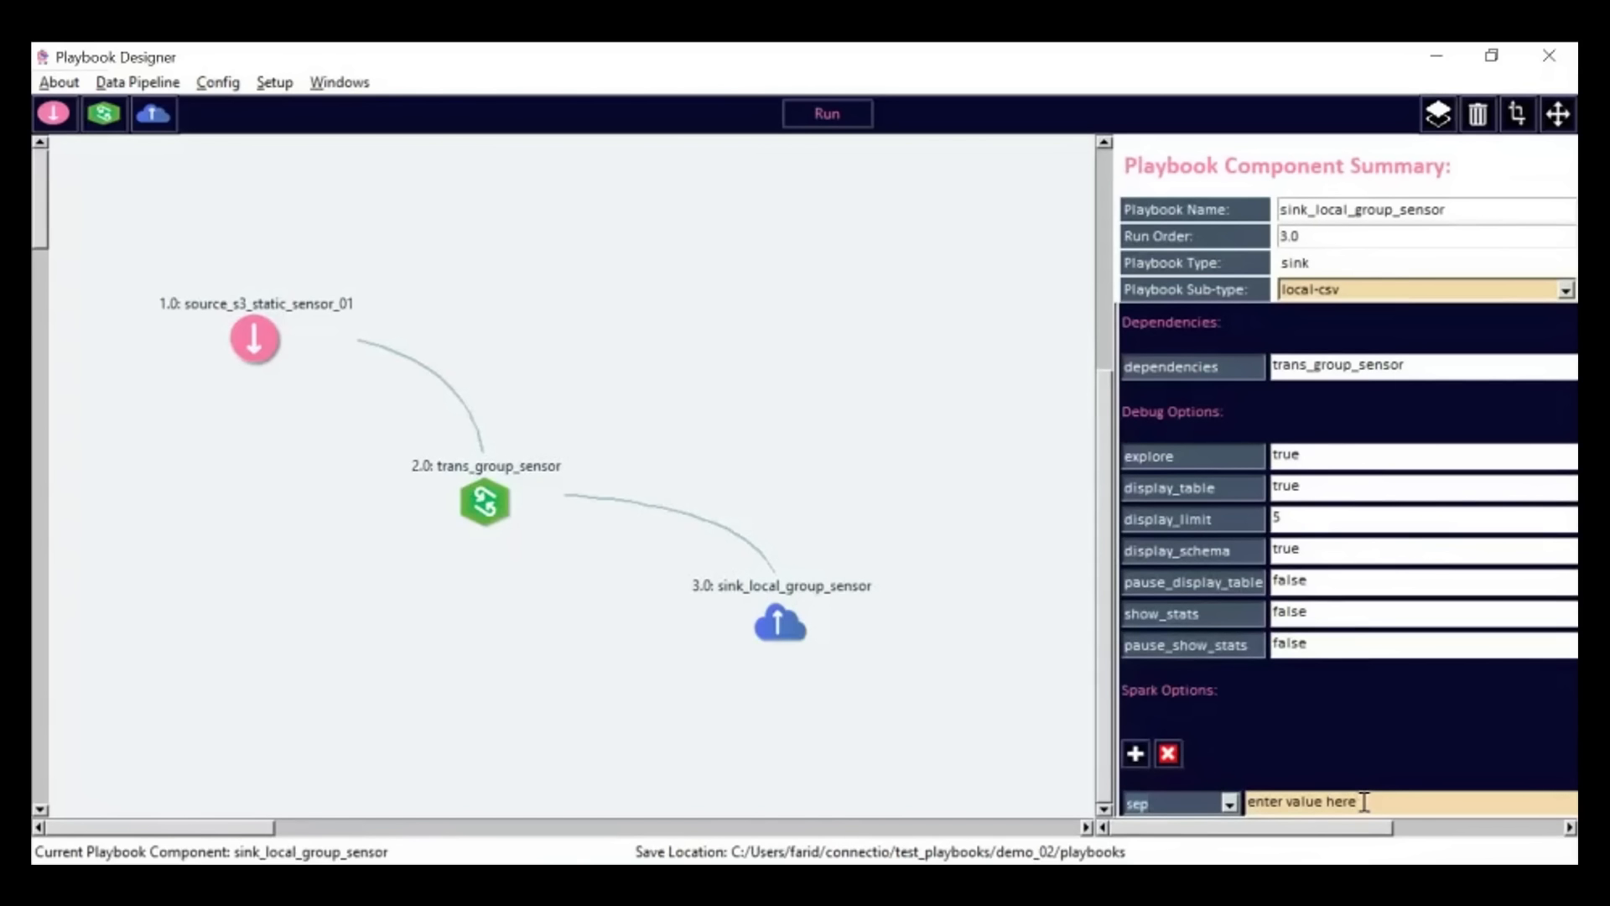
pyautogui.press('BackSpace')
pyautogui.press('BackSpace')
pyautogui.press('BackSpace')
pyautogui.press('BackSpace')
pyautogui.press('BackSpace')
pyautogui.press('BackSpace')
pyautogui.press('BackSpace')
pyautogui.press('BackSpace')
pyautogui.press('BackSpace')
pyautogui.press('BackSpace')
pyautogui.press('BackSpace')
pyautogui.press('BackSpace')
pyautogui.press('BackSpace')
pyautogui.press('BackSpace')
pyautogui.press('BackSpace')
pyautogui.press('BackSpace')
pyautogui.write(',')
# - Add a second Spark option to sink_local_group_sensor with header set to true
pyautogui.click(1135, 753)
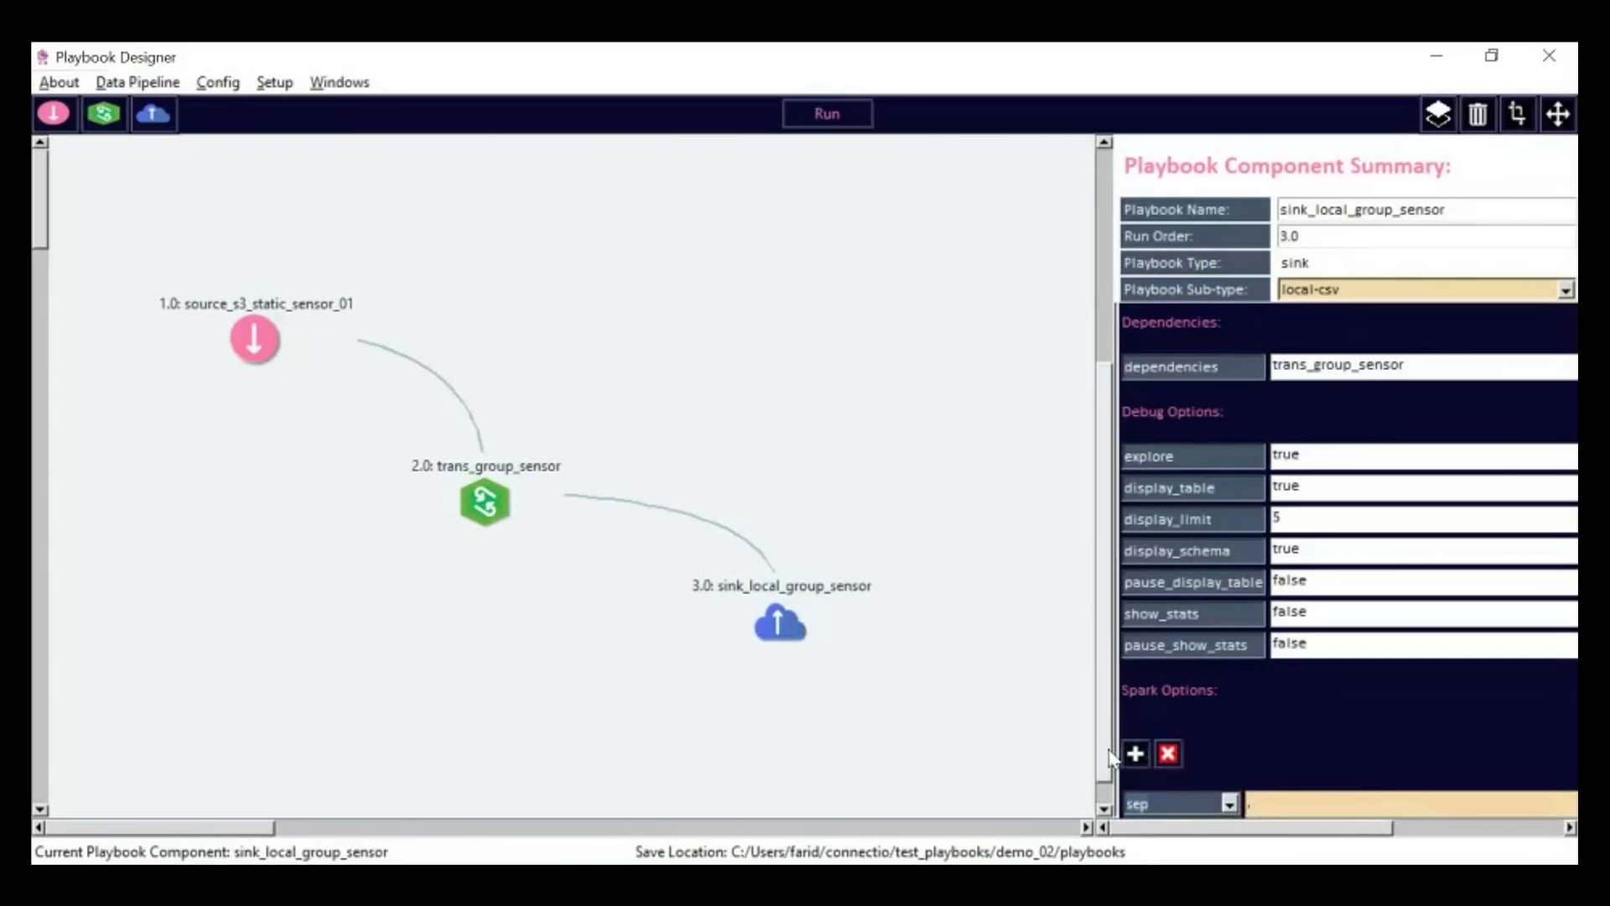
pyautogui.click(1228, 805)
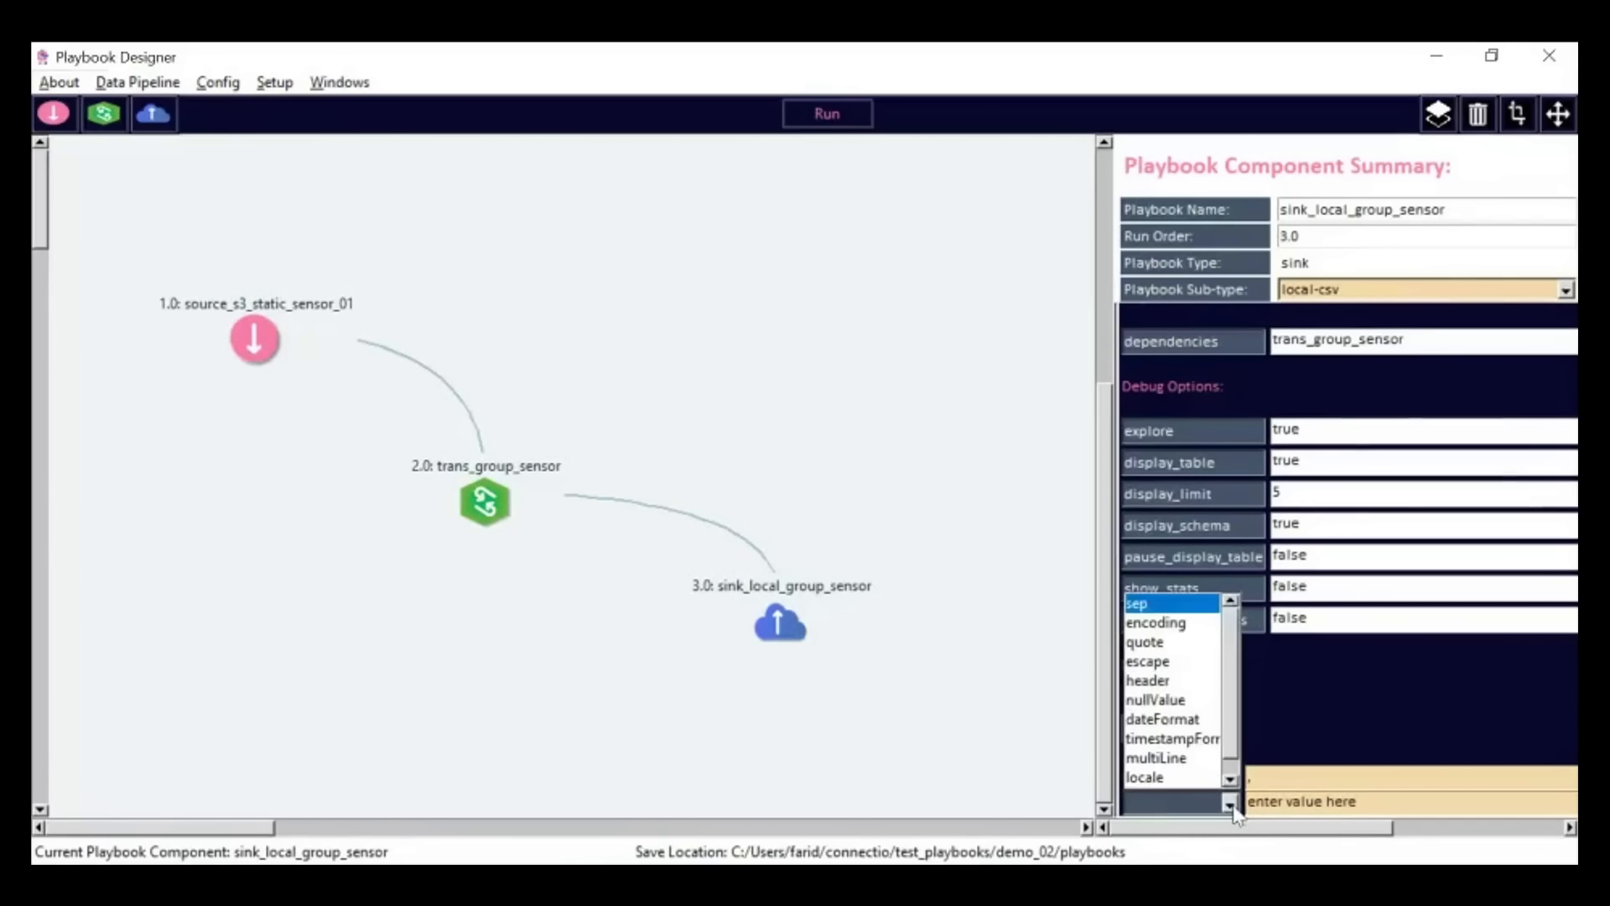
pyautogui.click(1174, 681)
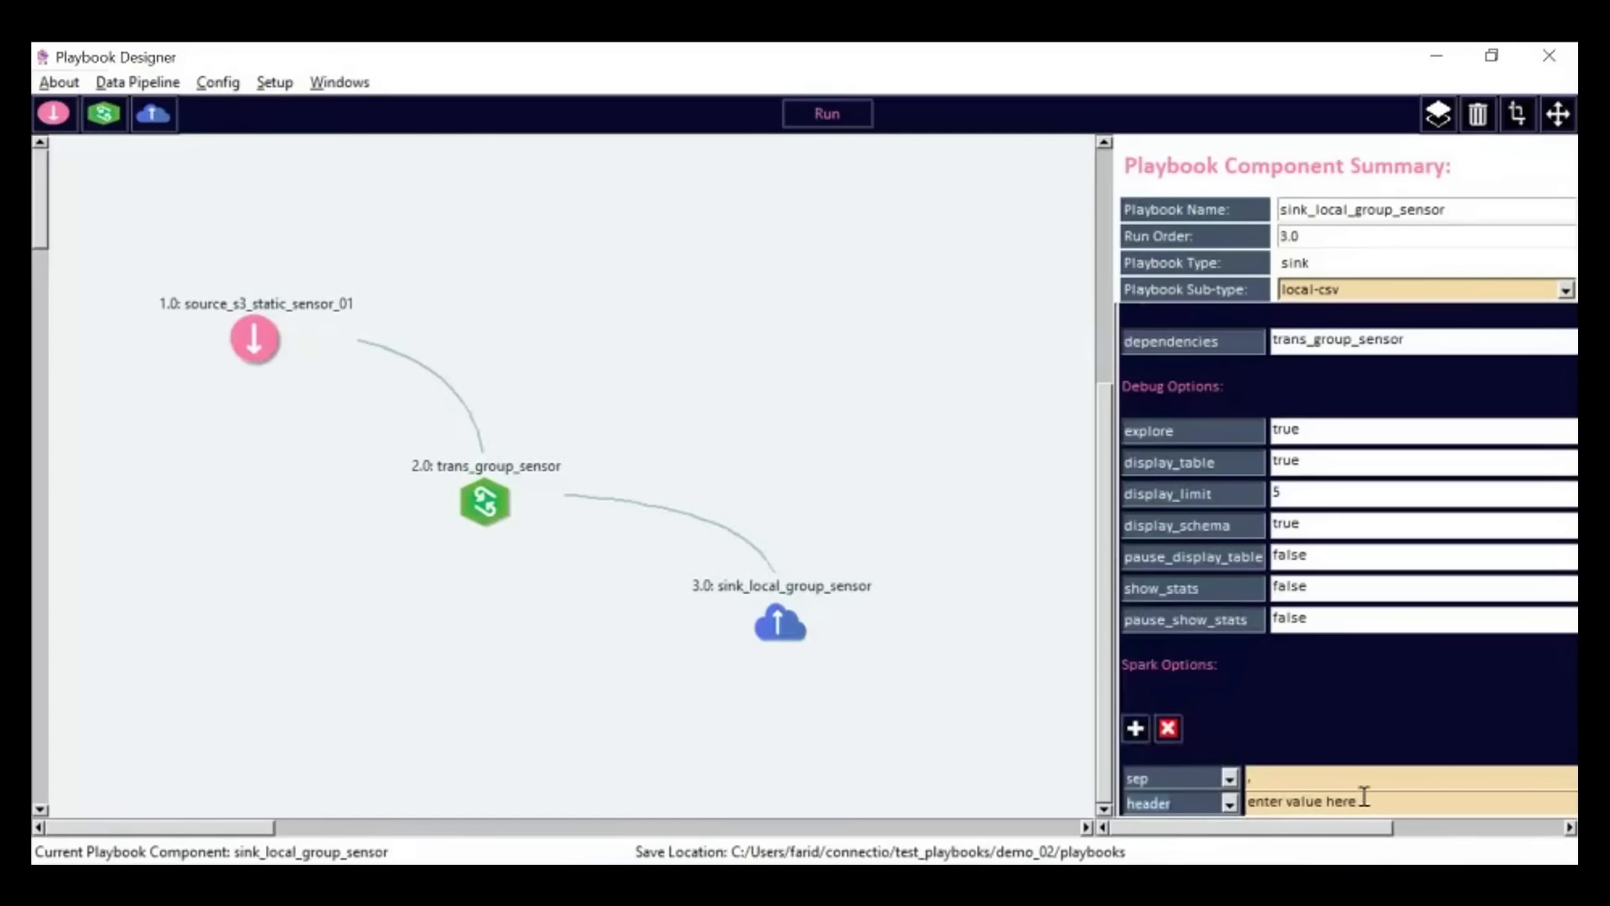
pyautogui.moveTo(1363, 799); pyautogui.dragTo(1248, 801)
pyautogui.write('true')
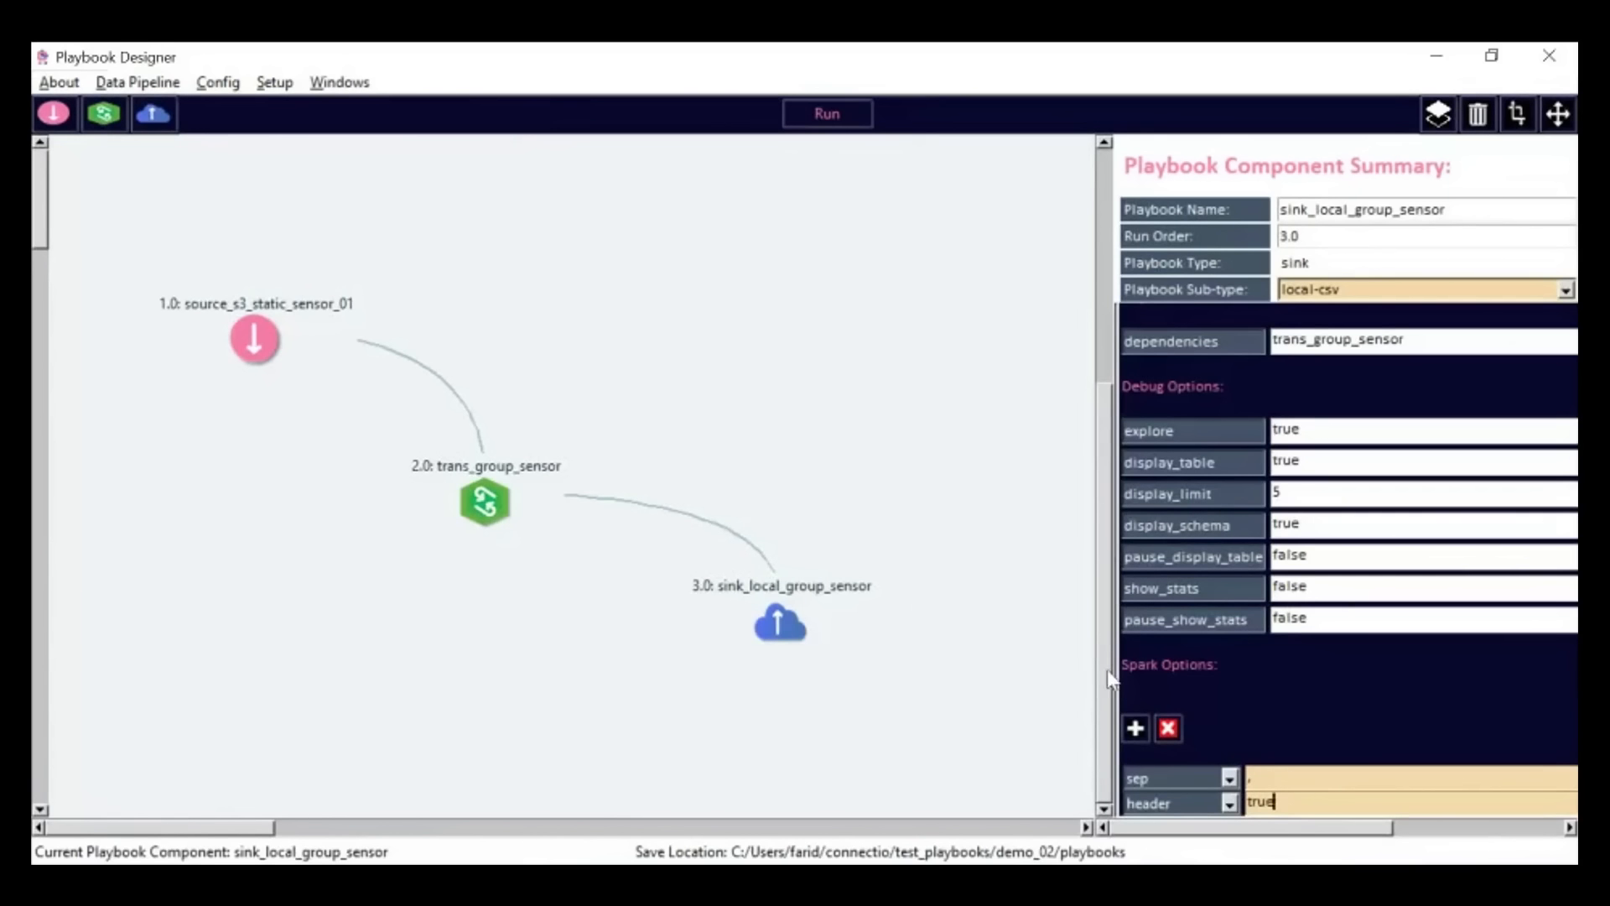
# - Save the playbooks of pipeline d2 to the local demo_02/playbooks folder
pyautogui.click(126, 89)
pyautogui.click(132, 172)
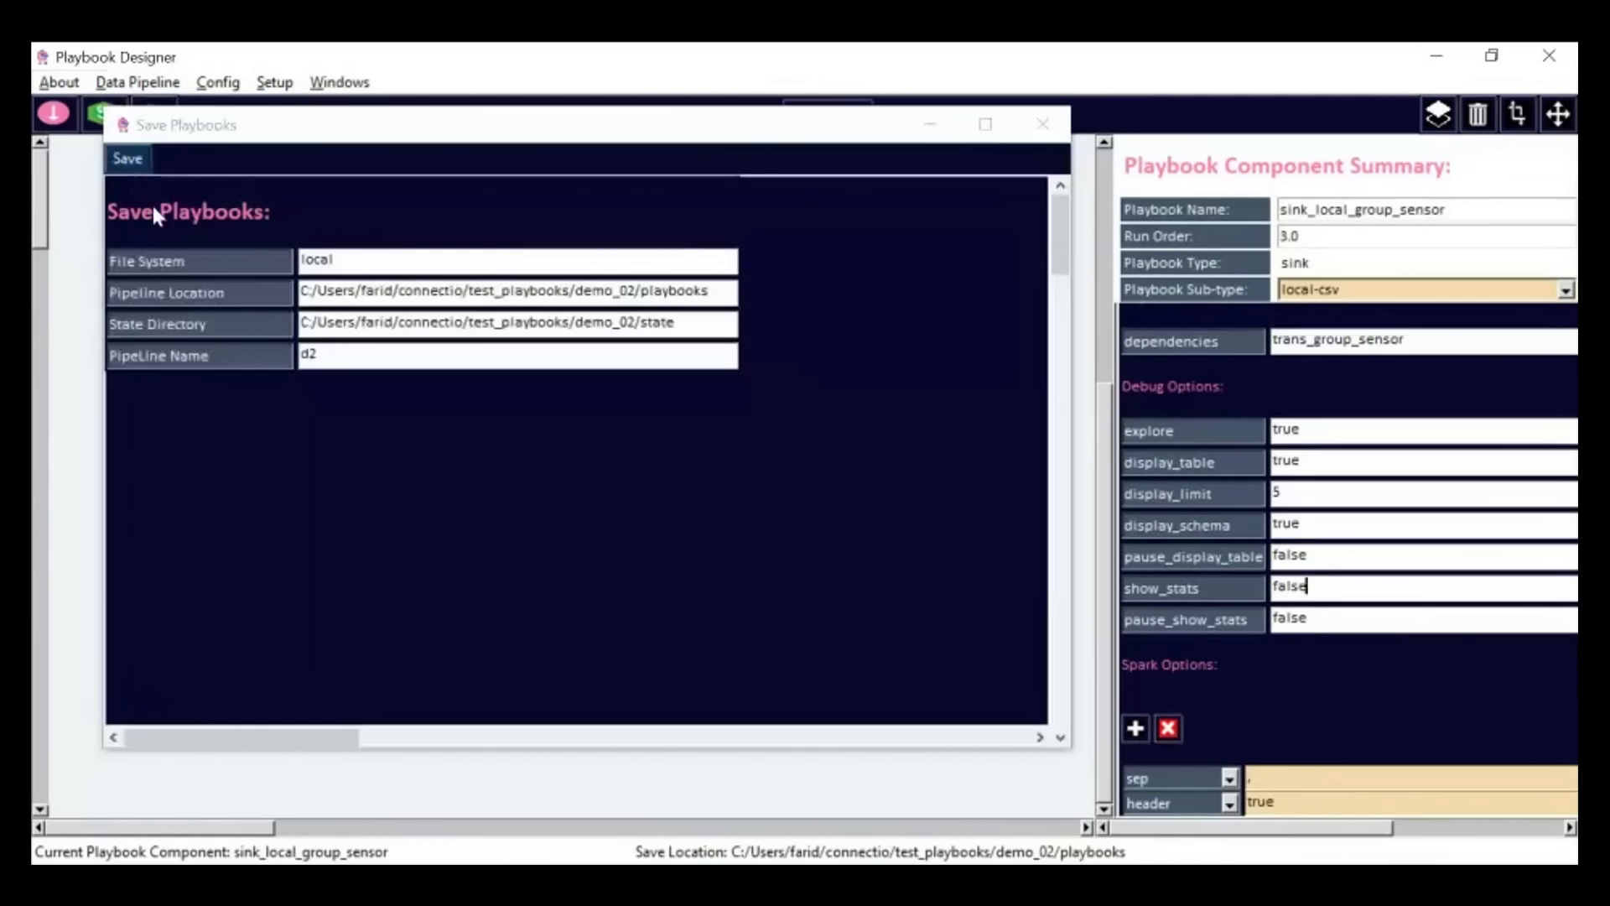
pyautogui.click(126, 160)
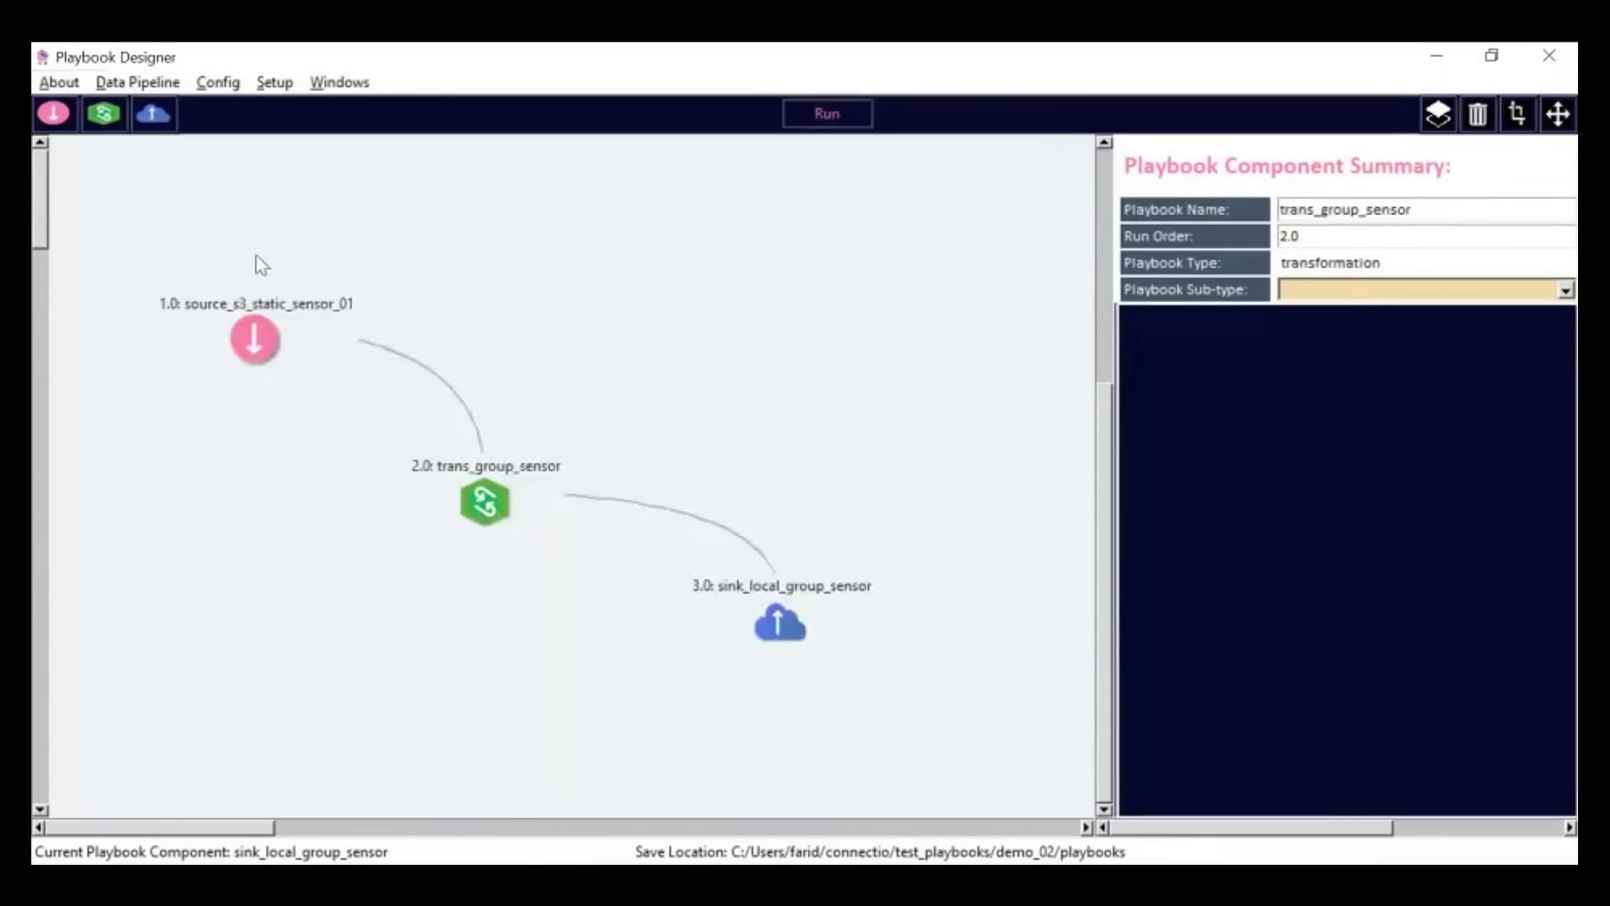
# - Review the settings of sink_local_group_sensor and run the pipeline, confirming that the latest playbooks are saved
pyautogui.click(780, 621)
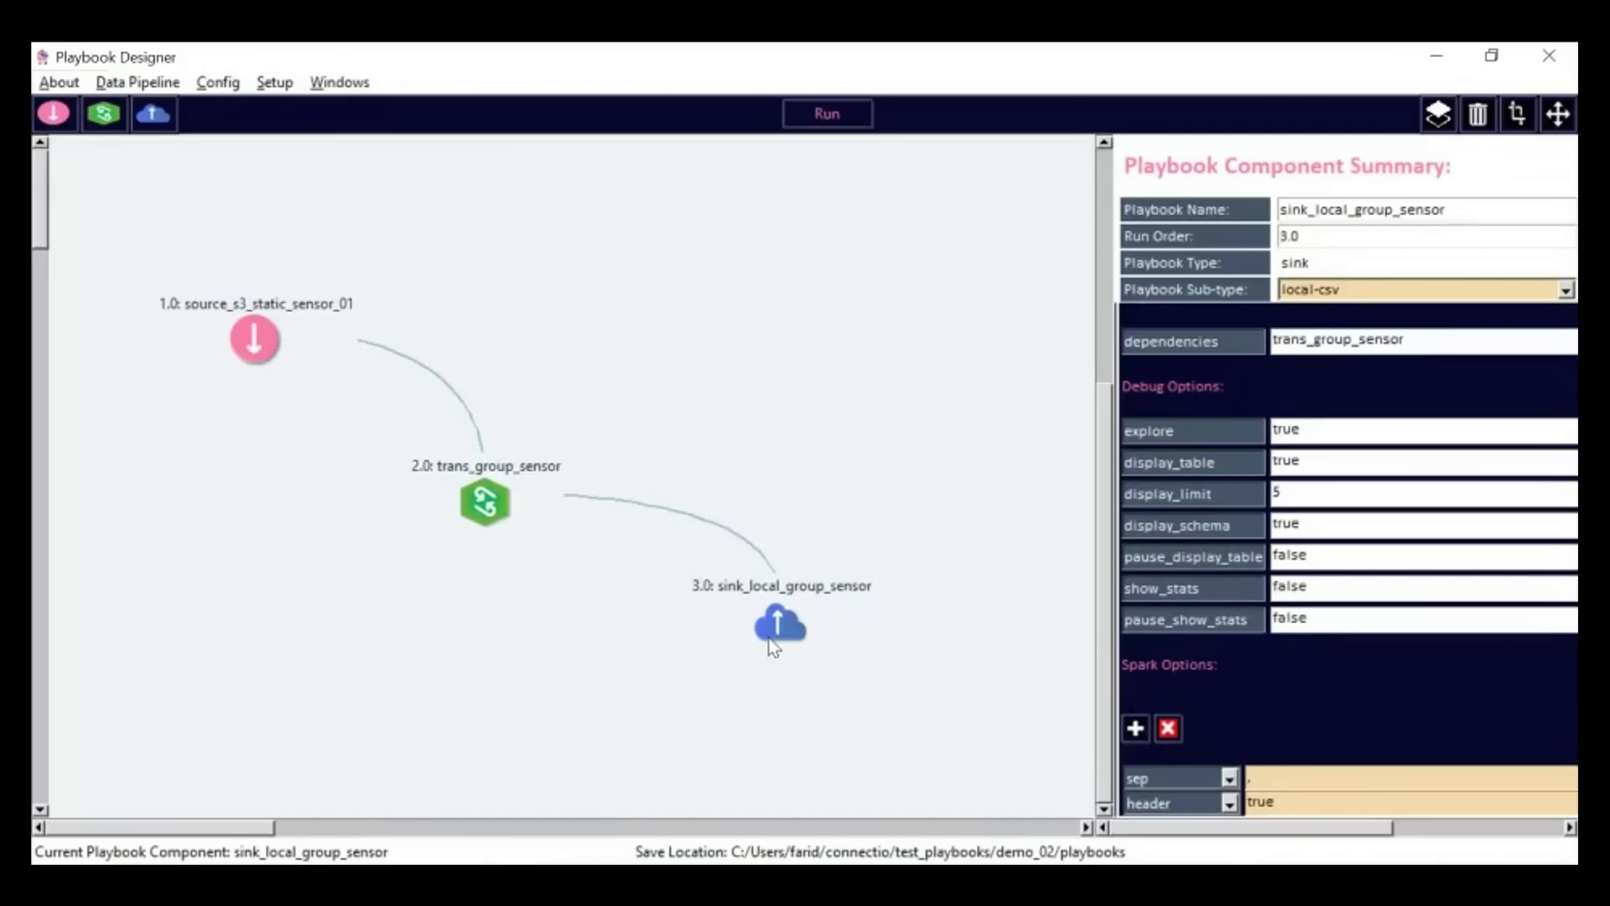
pyautogui.moveTo(1107, 604); pyautogui.dragTo(1095, 335)
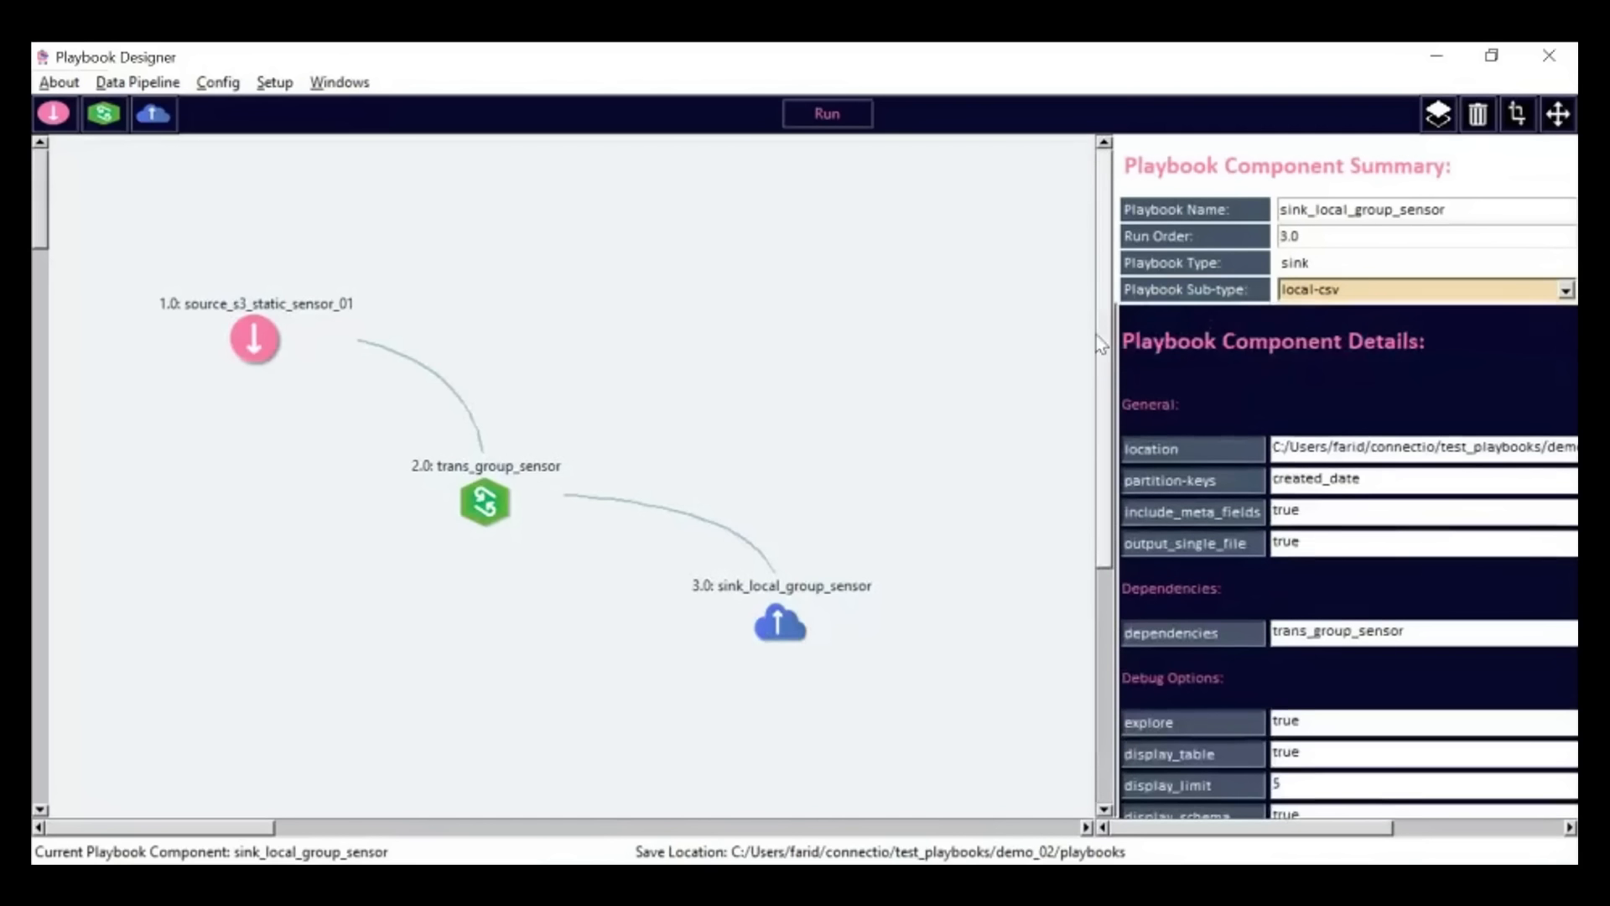
pyautogui.click(818, 116)
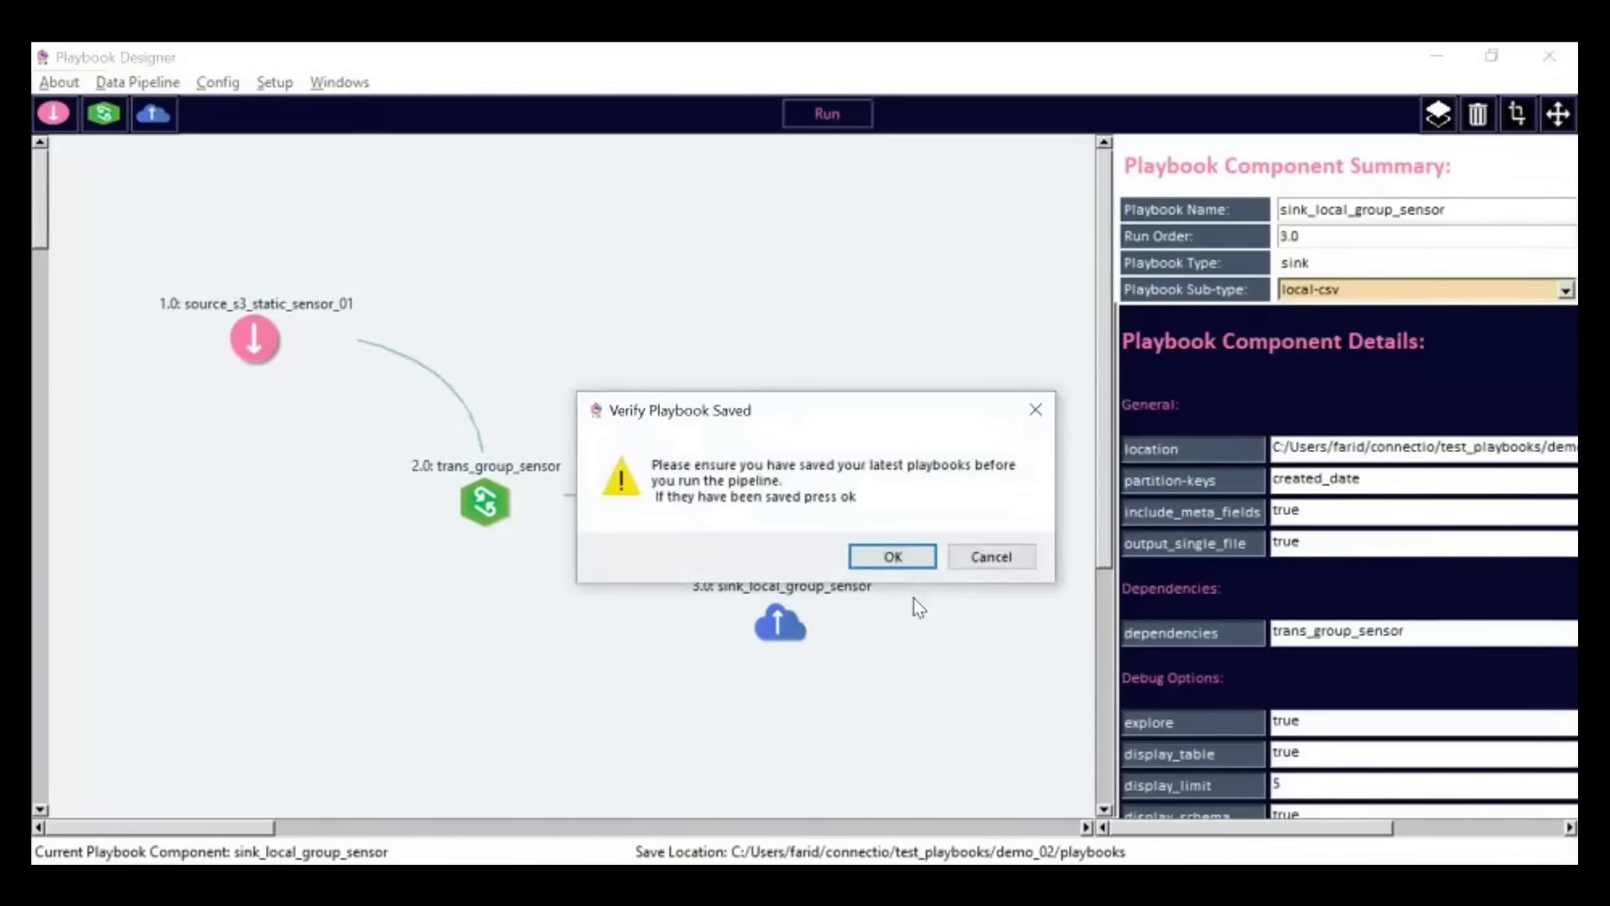
pyautogui.click(891, 558)
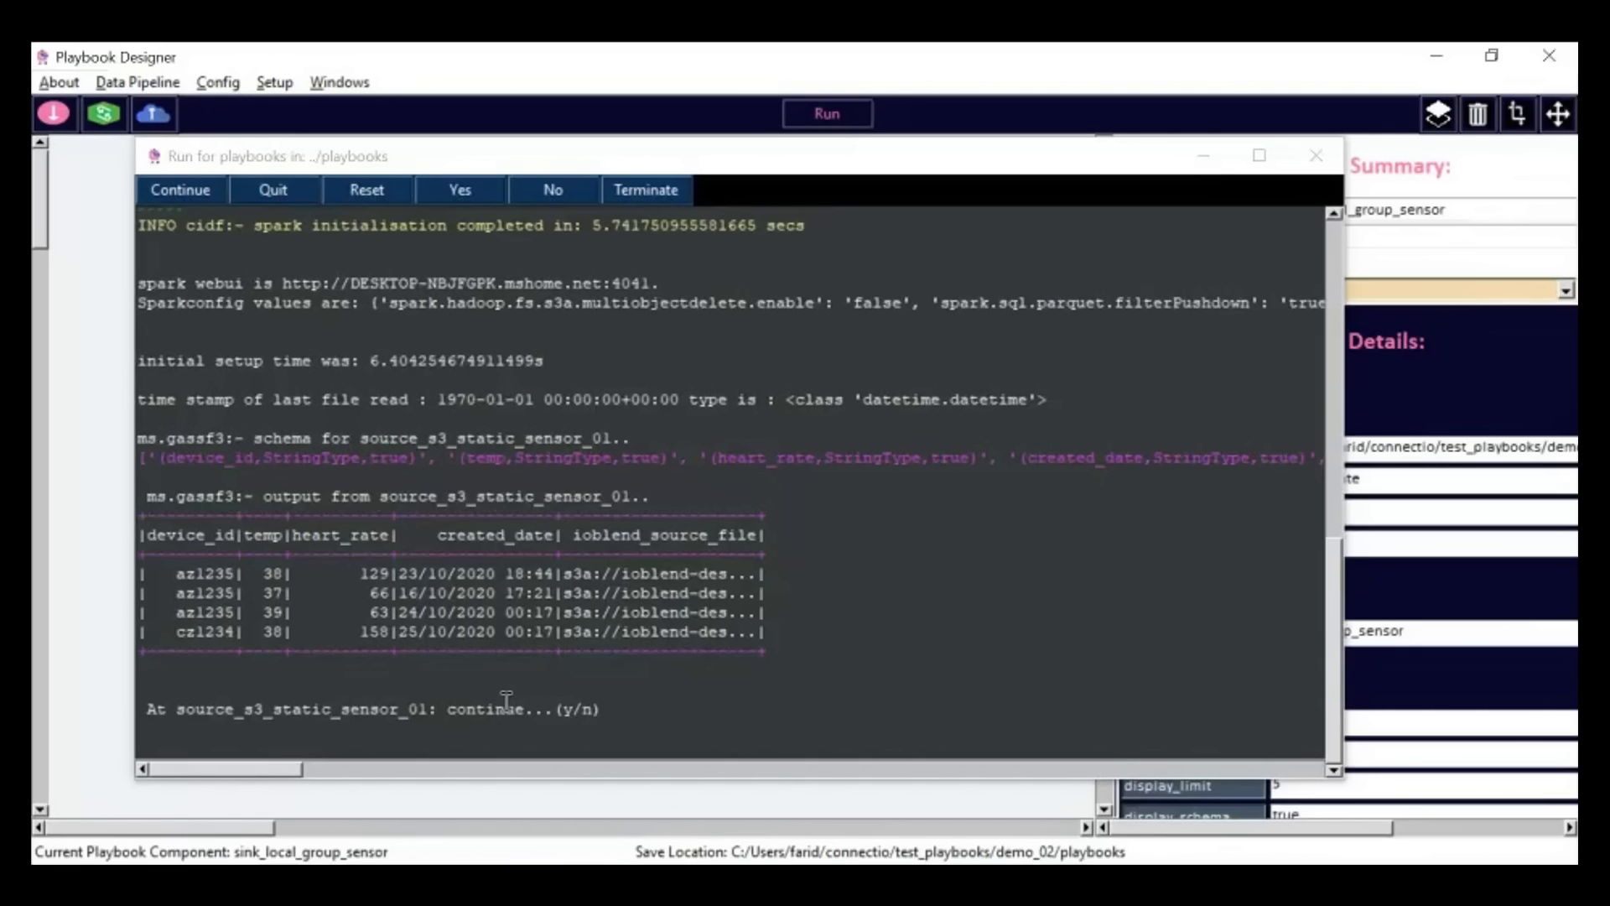
# - Continue the run past source_s3_static_sensor_01 and trans_group_sensor, and inspect the records written to the local-csv sink
pyautogui.click(464, 194)
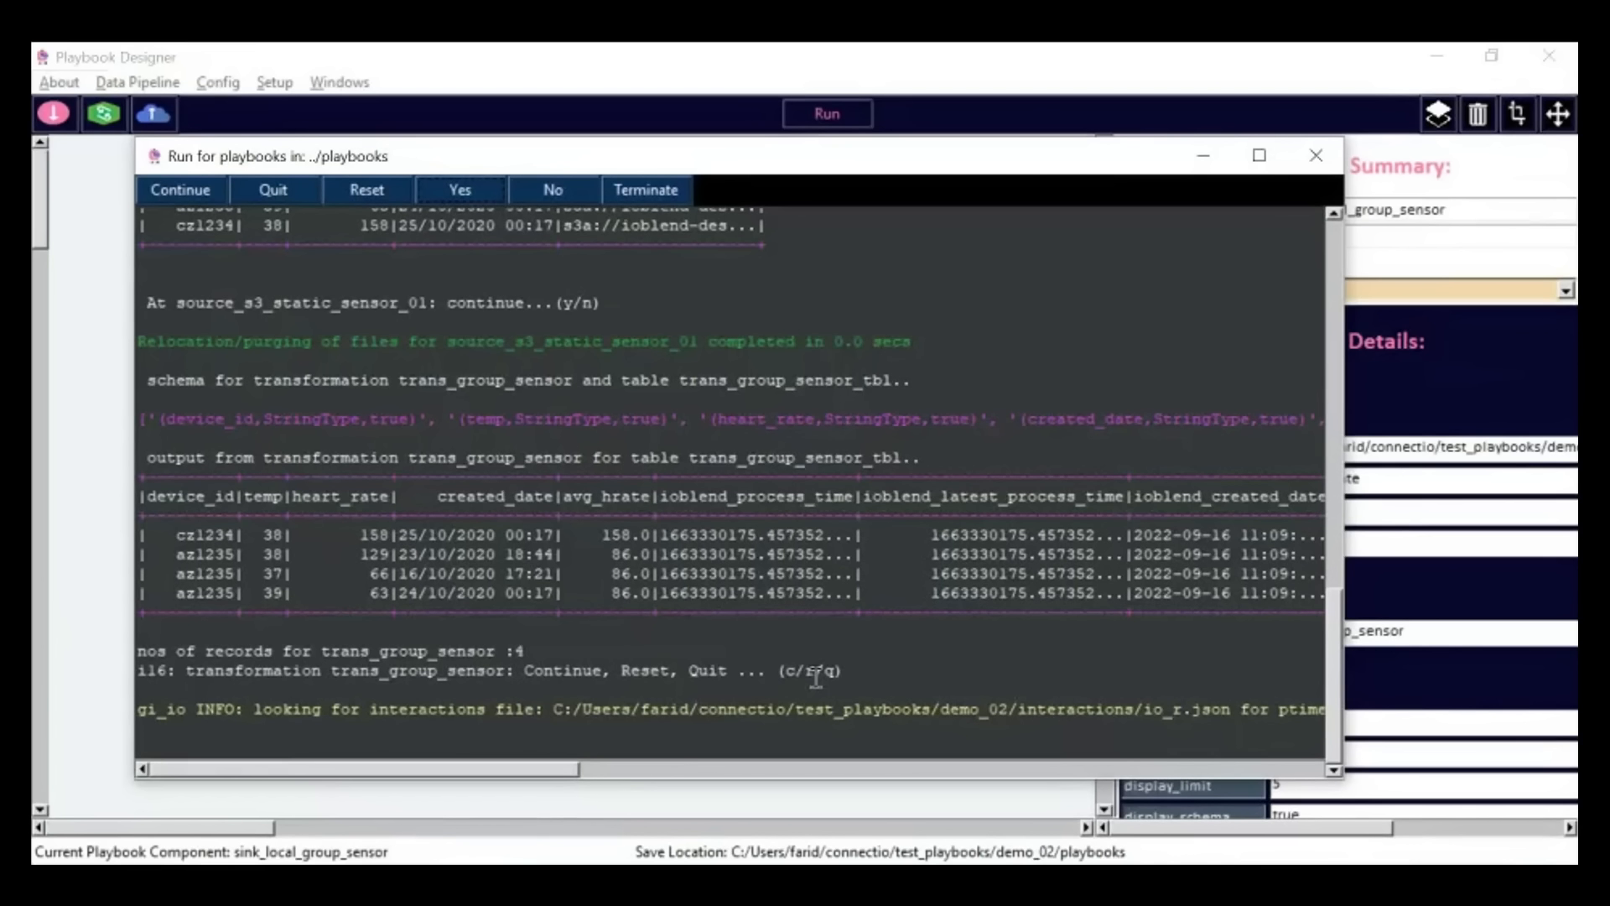
pyautogui.click(193, 193)
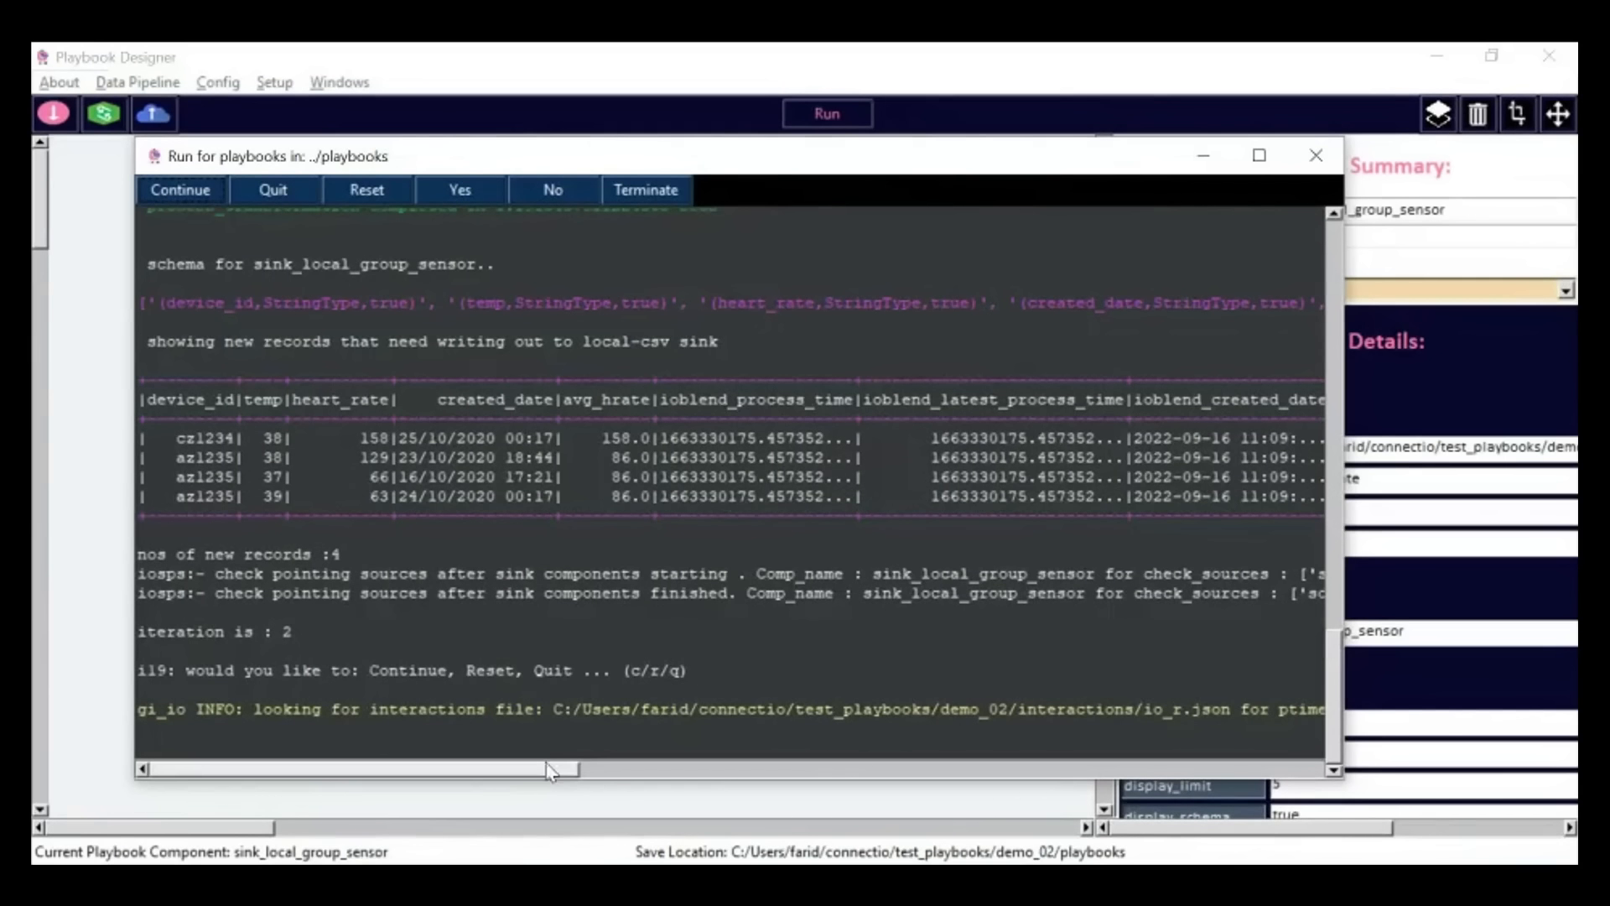
pyautogui.moveTo(557, 769); pyautogui.dragTo(483, 784)
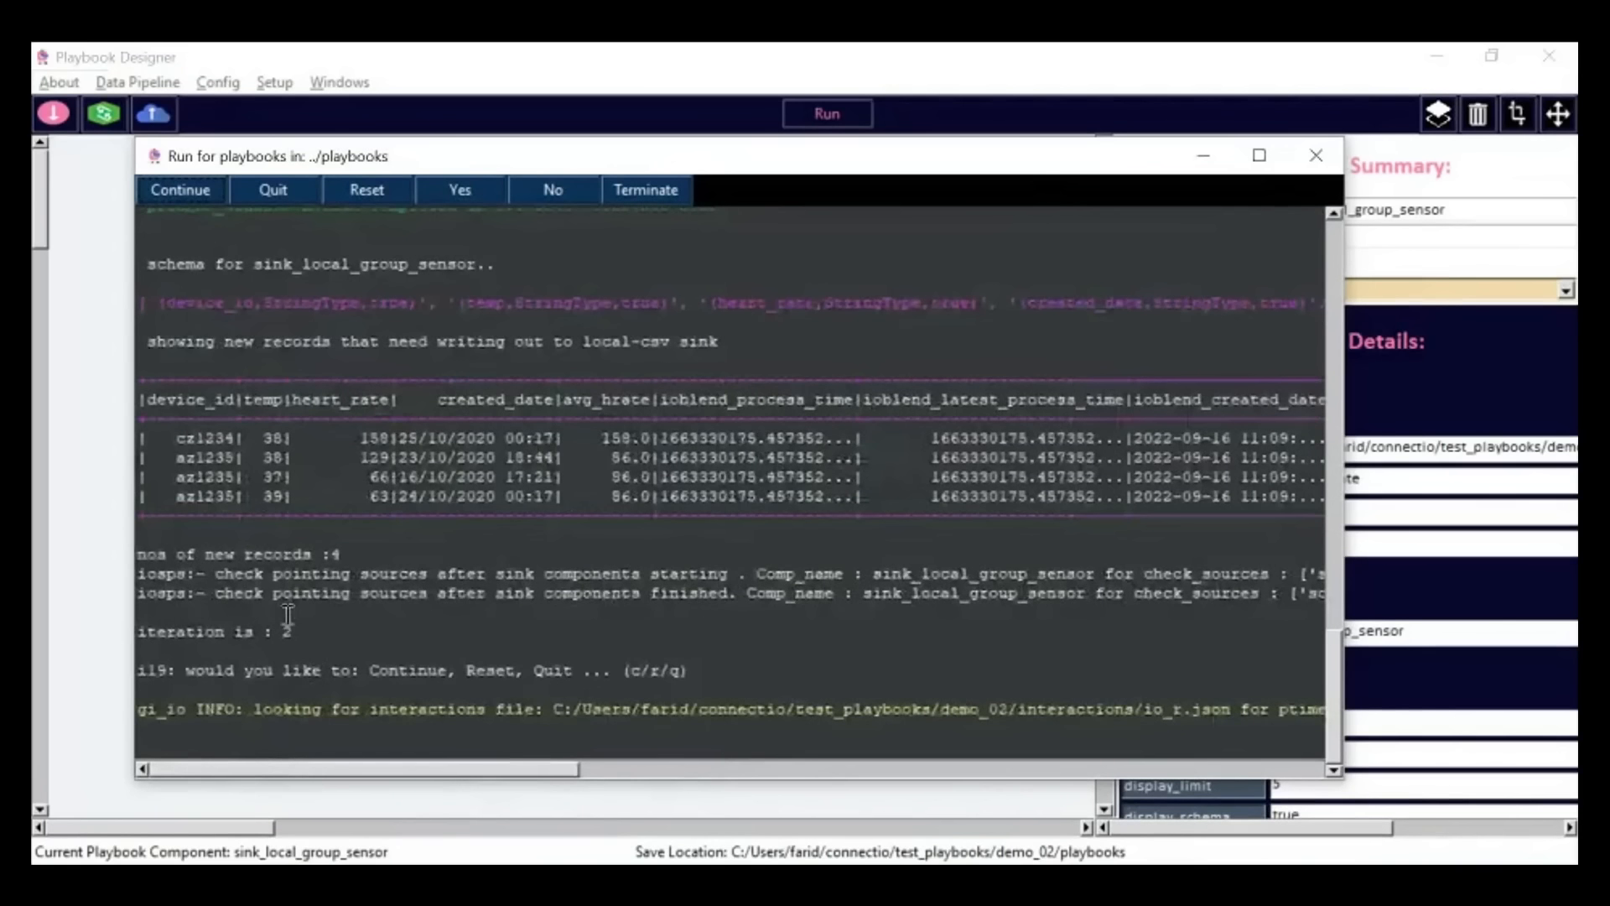